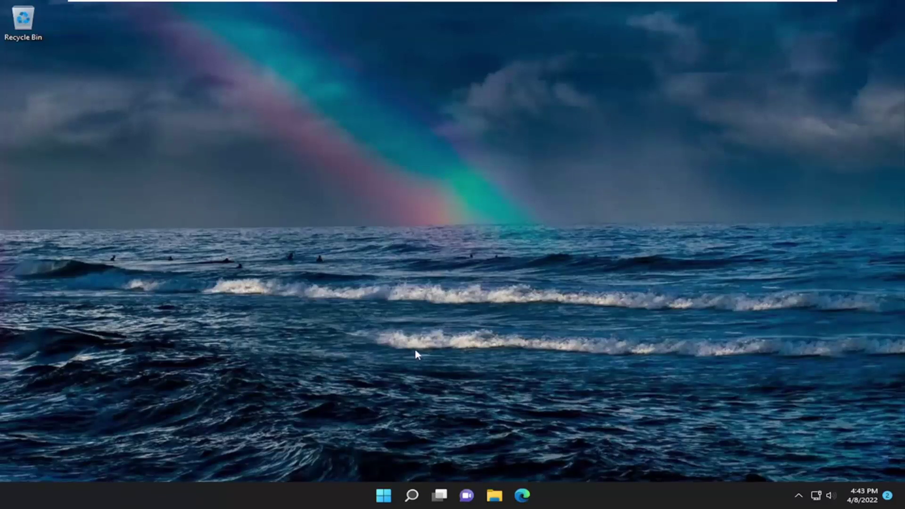
Turn off language-list website content, app-launch tracking and suggested content on the General privacy page
click(411, 496)
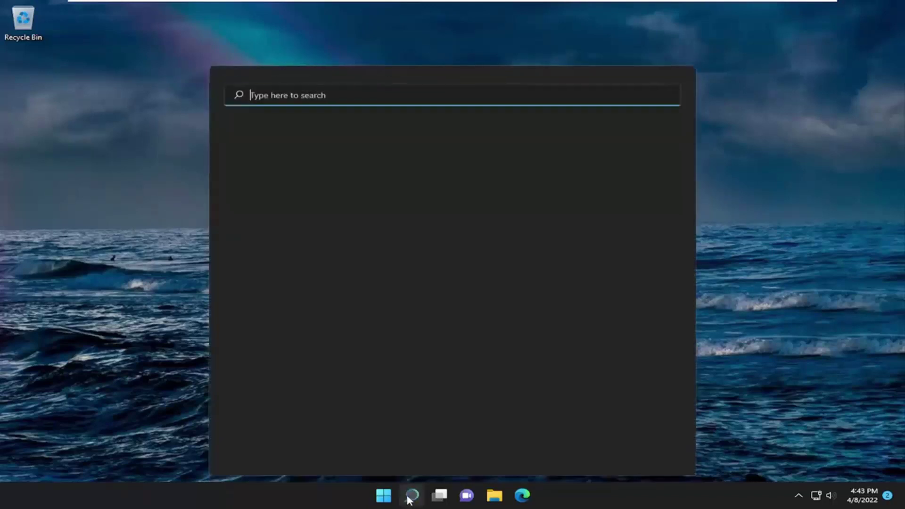
text(priv)
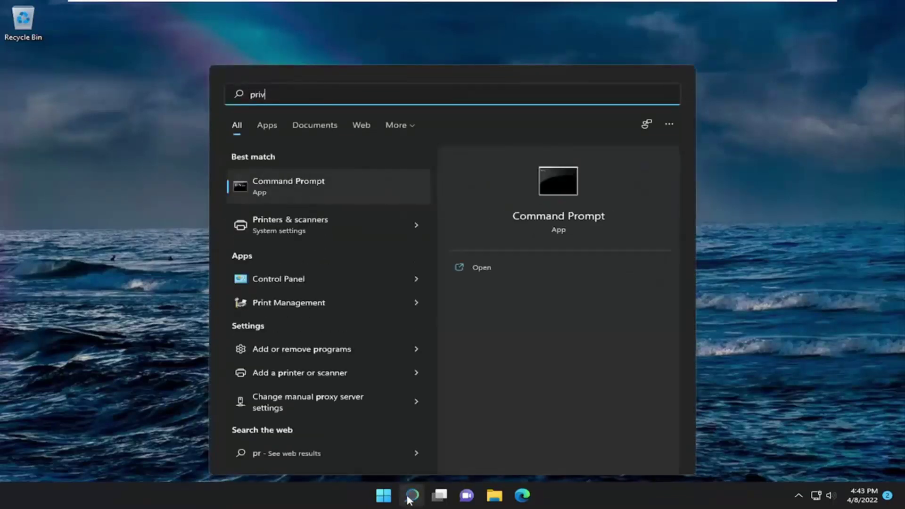
text(acy)
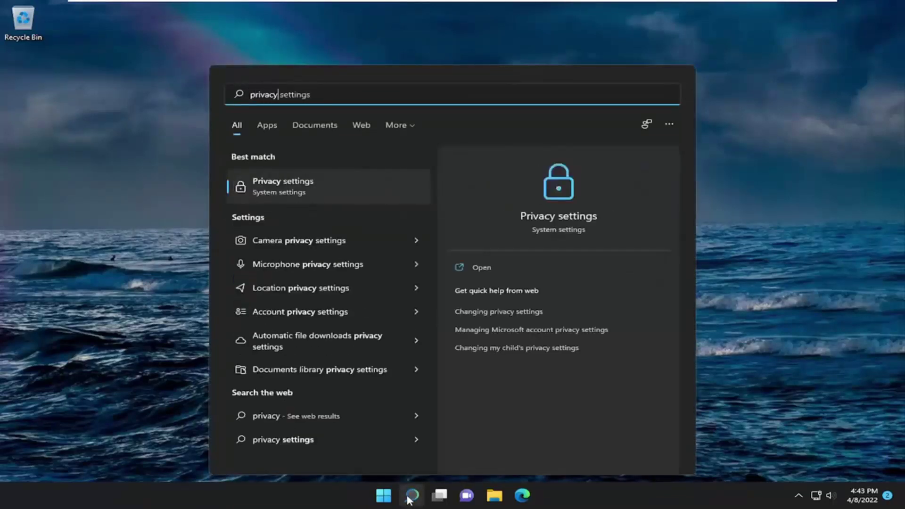
click(283, 186)
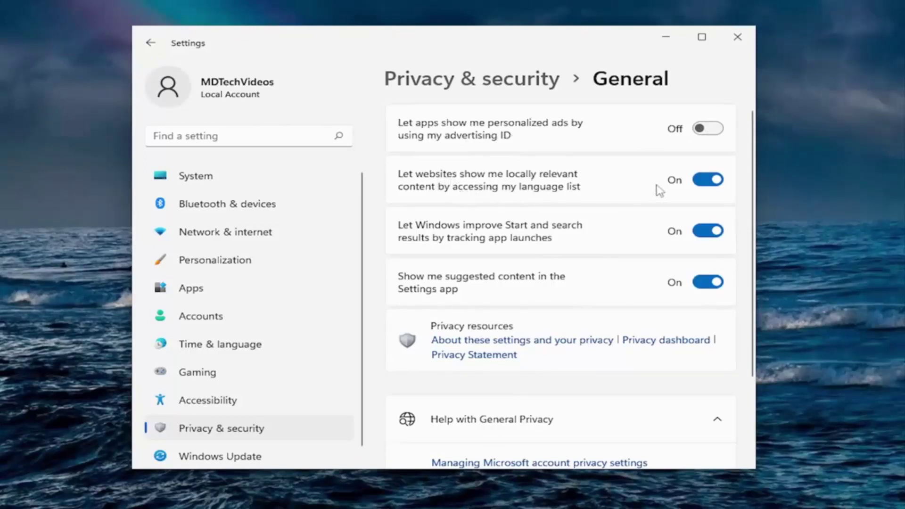
click(708, 179)
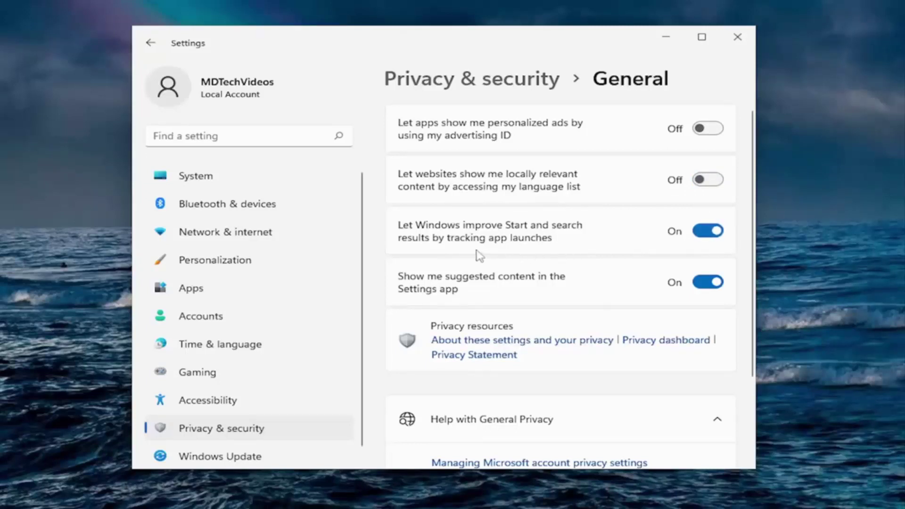
click(714, 231)
click(708, 282)
scroll(587, 240, down, 2)
scroll(587, 241, down, 2)
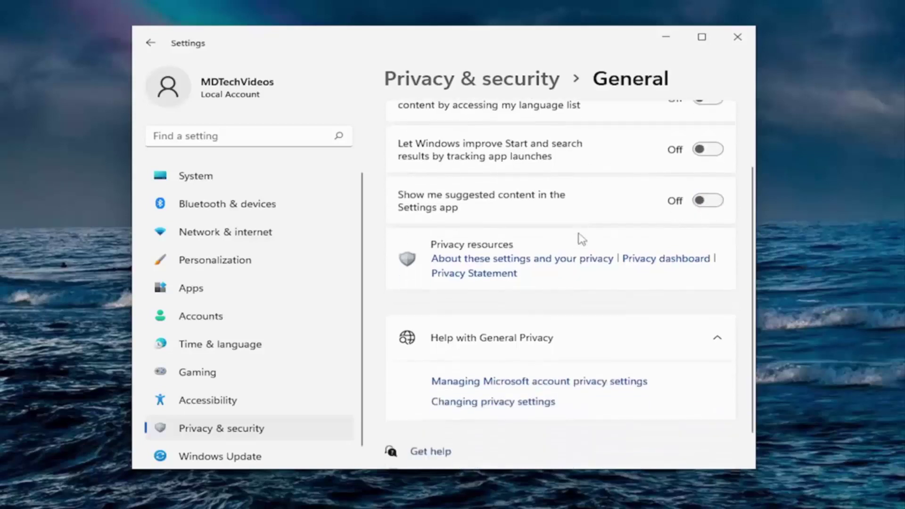
scroll(580, 240, up, 2)
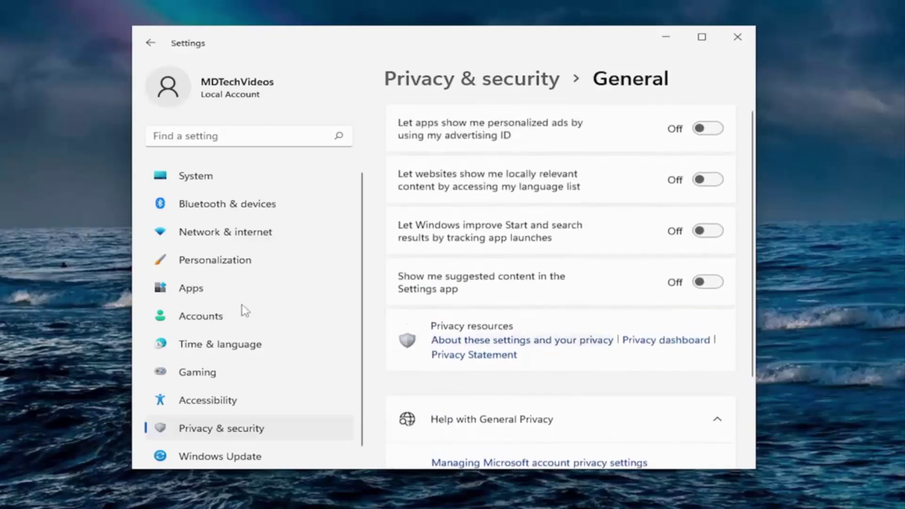
click(203, 432)
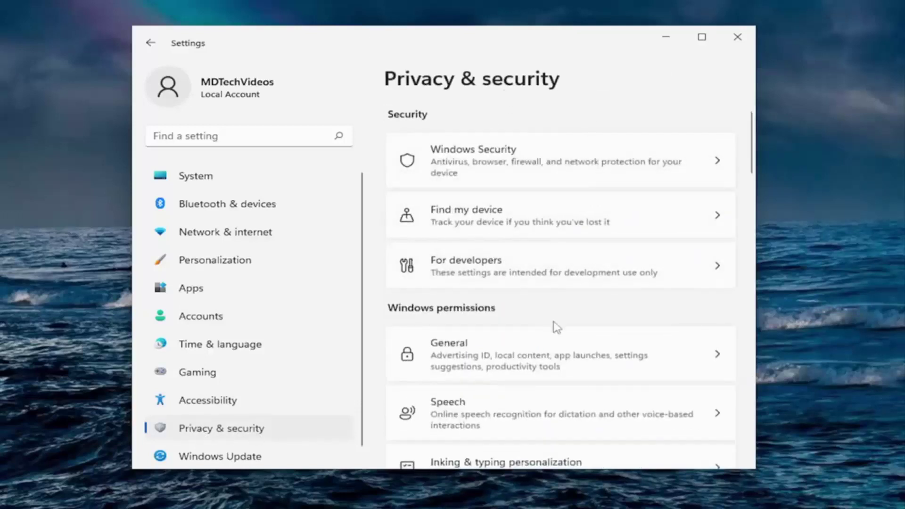
scroll(557, 328, down, 2)
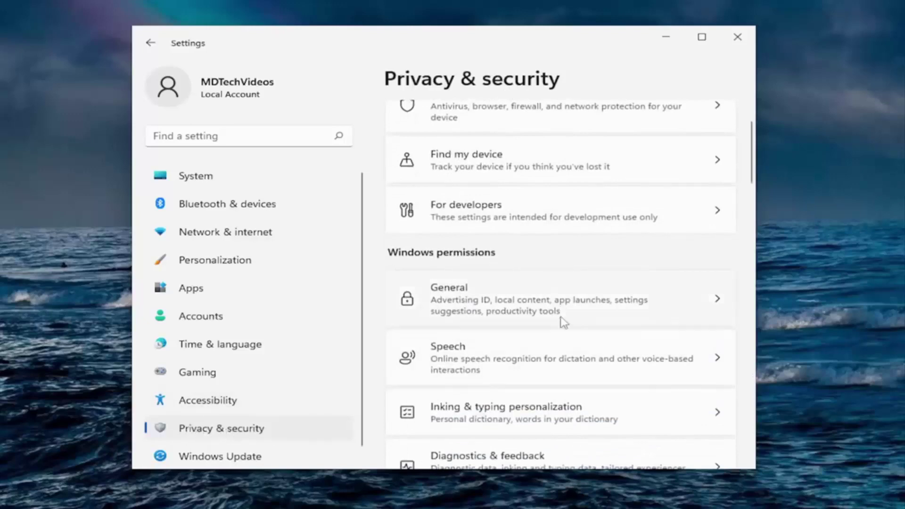
scroll(563, 309, up, 2)
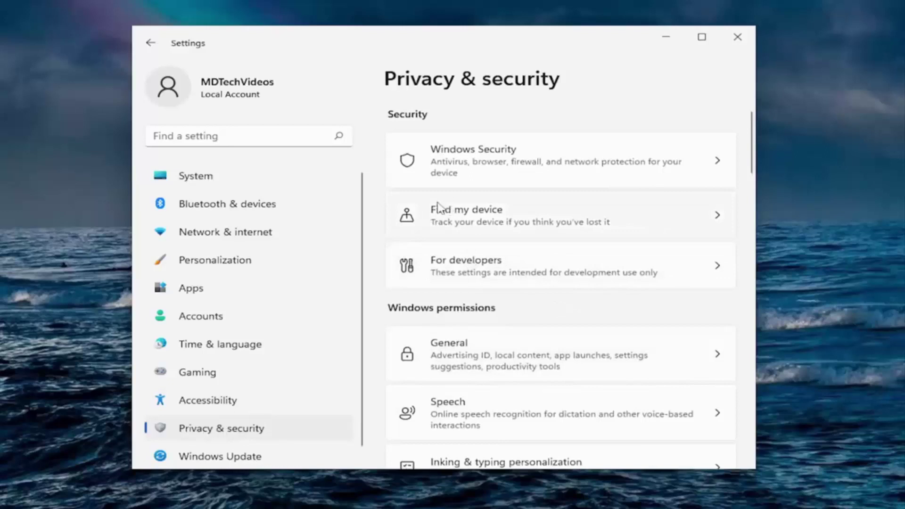
click(501, 217)
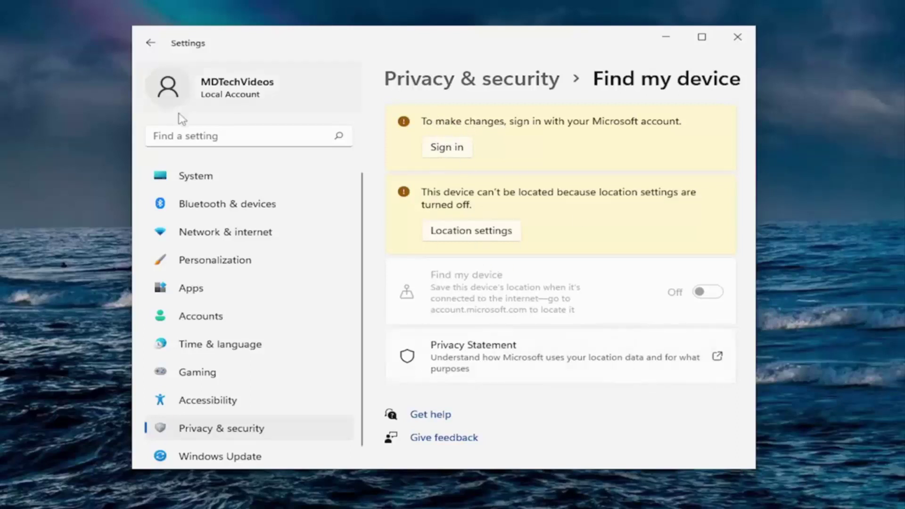
click(149, 44)
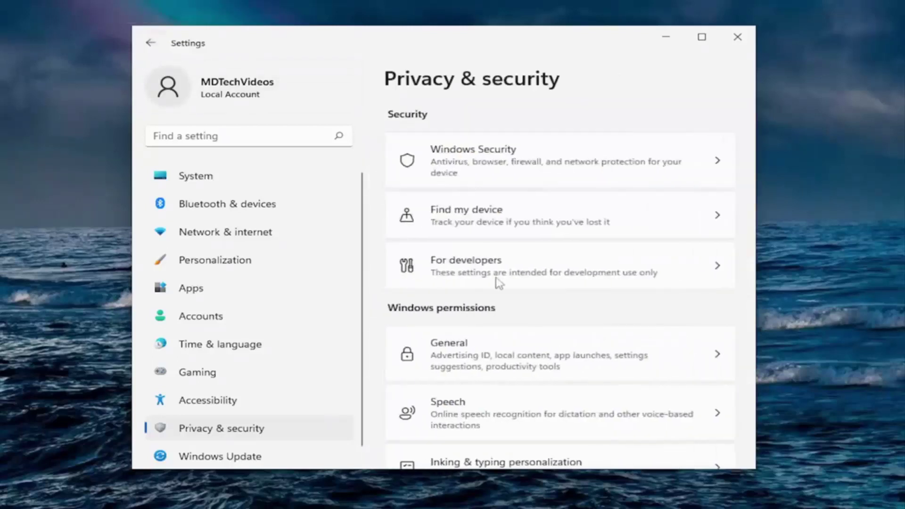
scroll(491, 312, down, 2)
scroll(491, 312, down, 1)
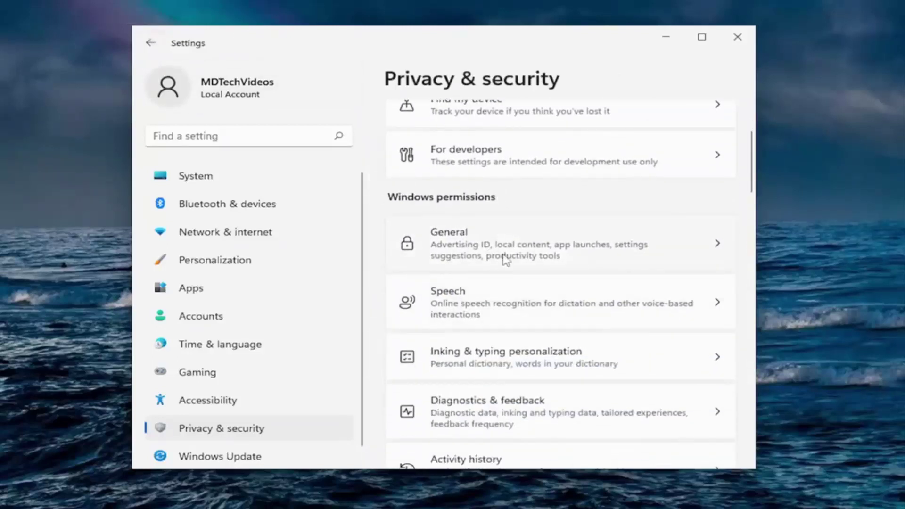
click(495, 241)
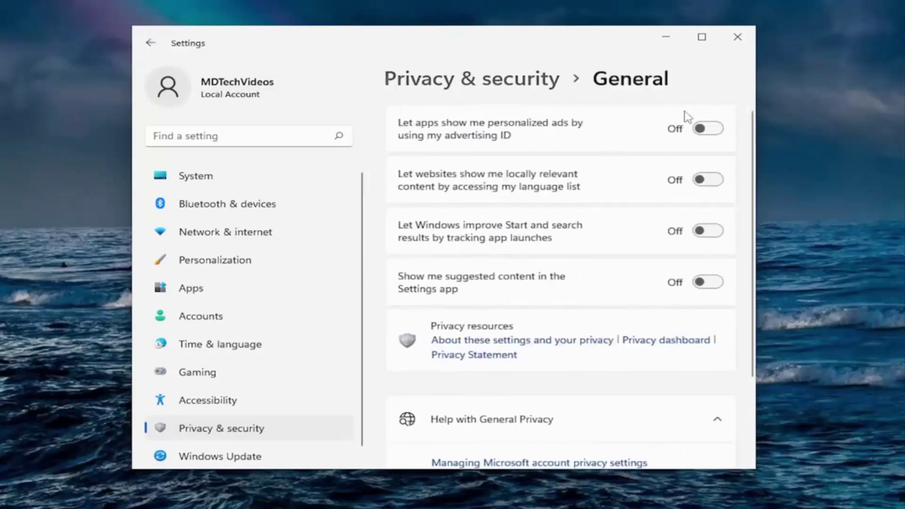
click(150, 43)
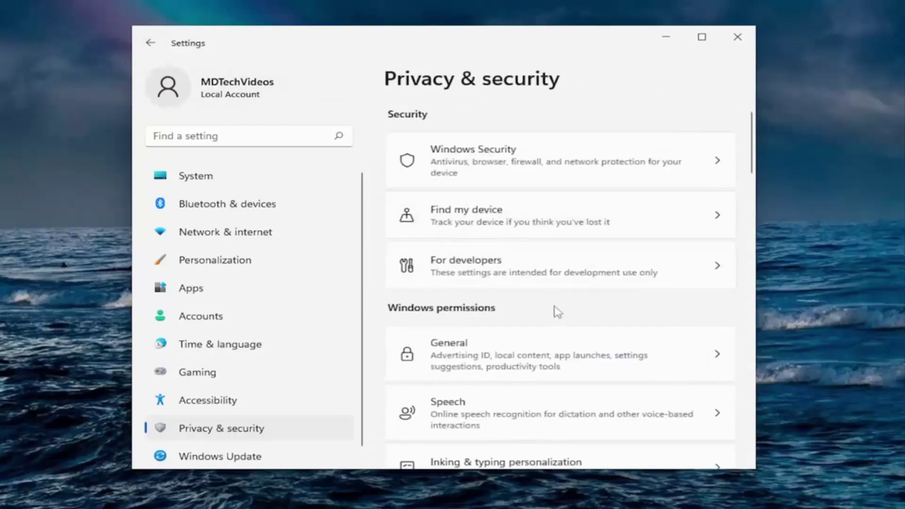
scroll(556, 312, down, 1)
scroll(544, 304, down, 1)
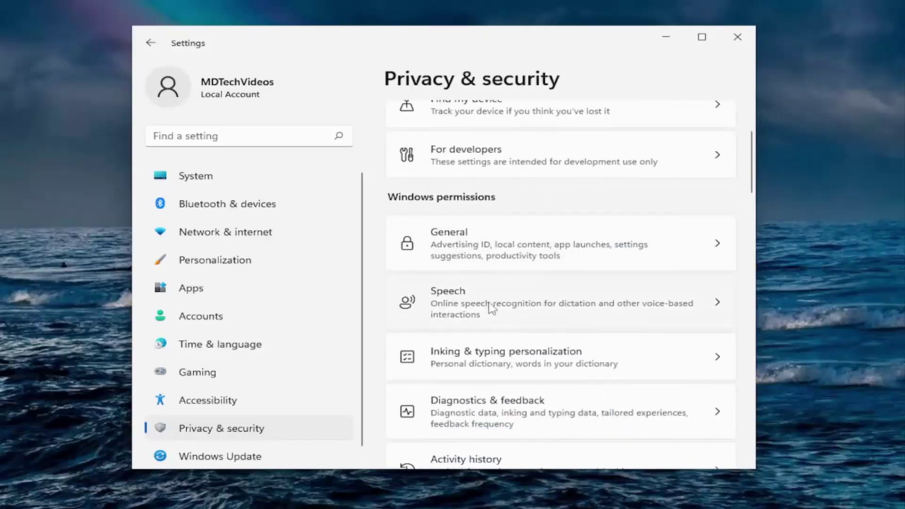
click(492, 308)
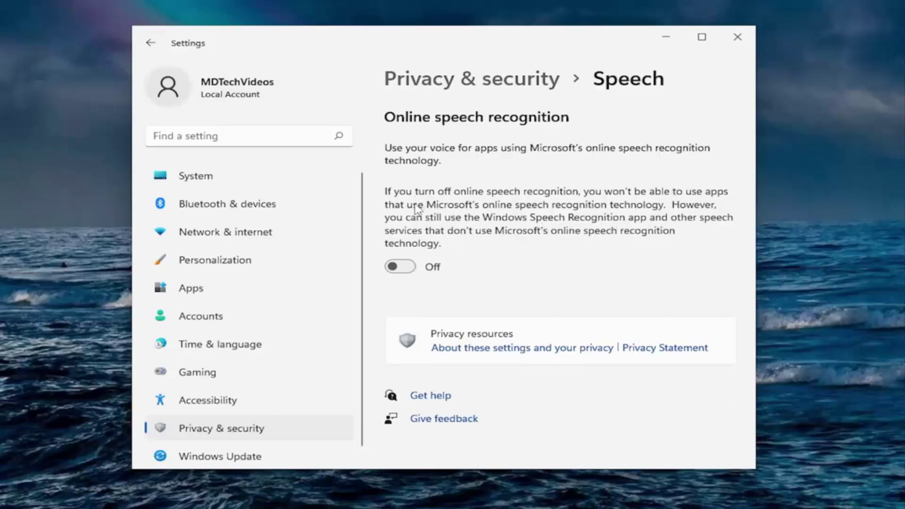
key(alt+Left)
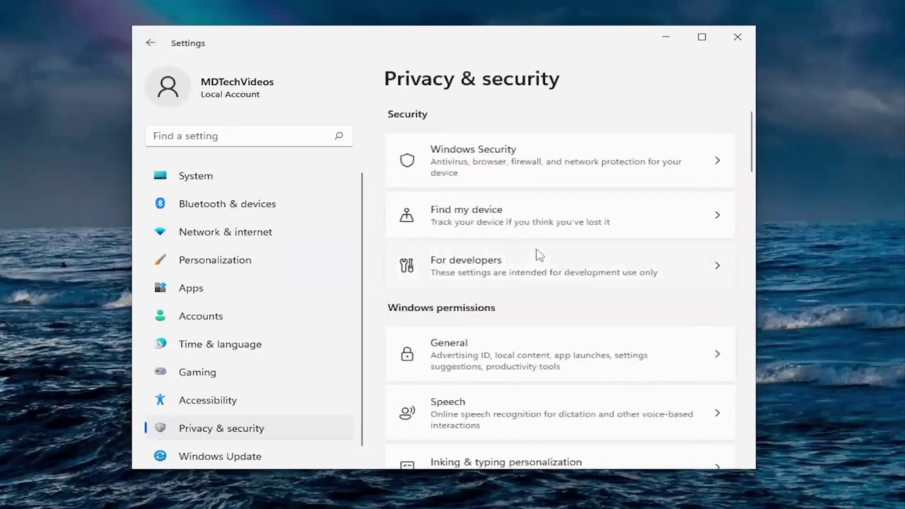
scroll(538, 254, down, 2)
scroll(605, 358, down, 1)
scroll(580, 347, down, 1)
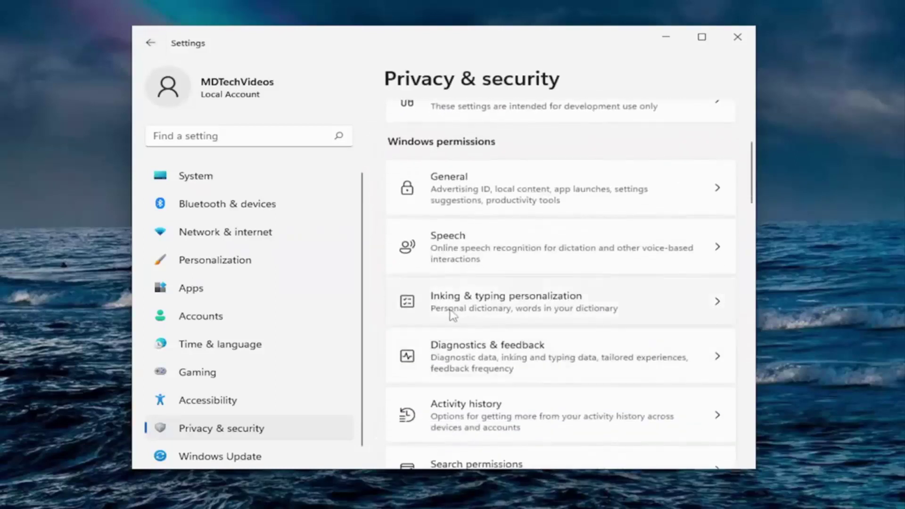
click(568, 312)
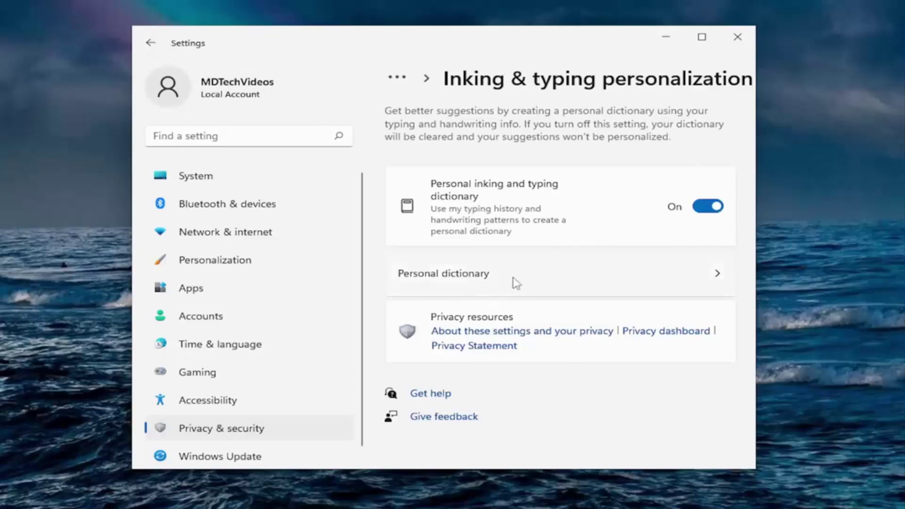
click(457, 280)
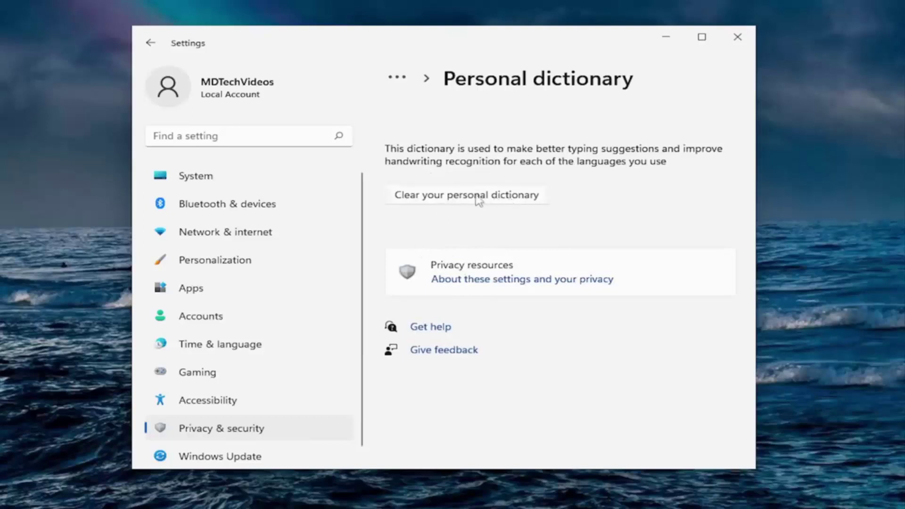
click(151, 44)
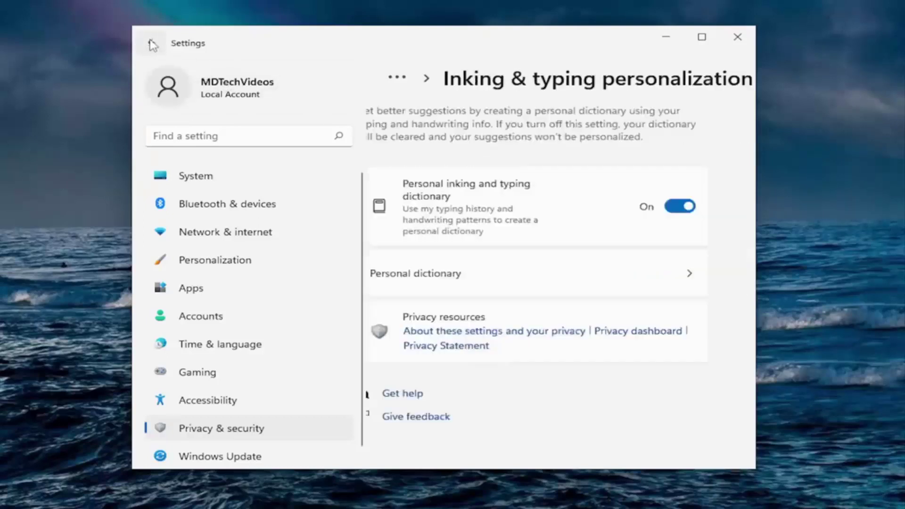
click(151, 44)
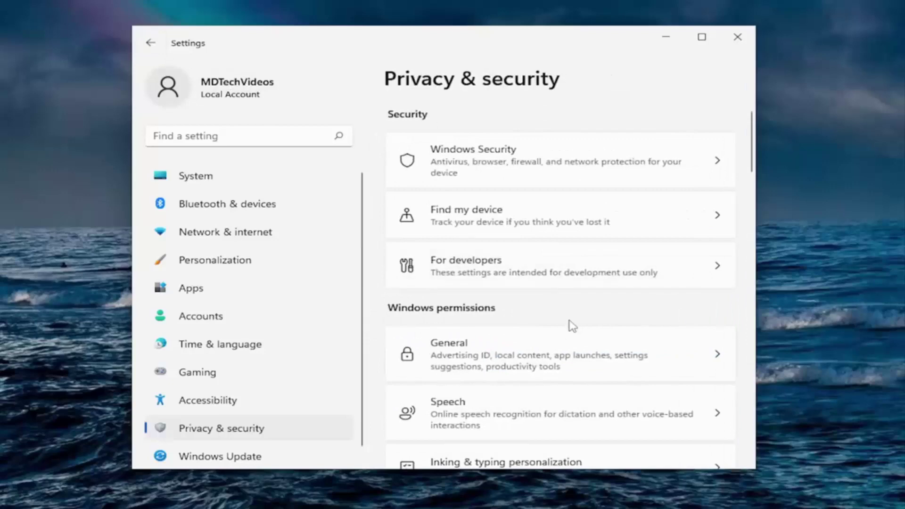
scroll(572, 325, down, 3)
scroll(495, 312, down, 1)
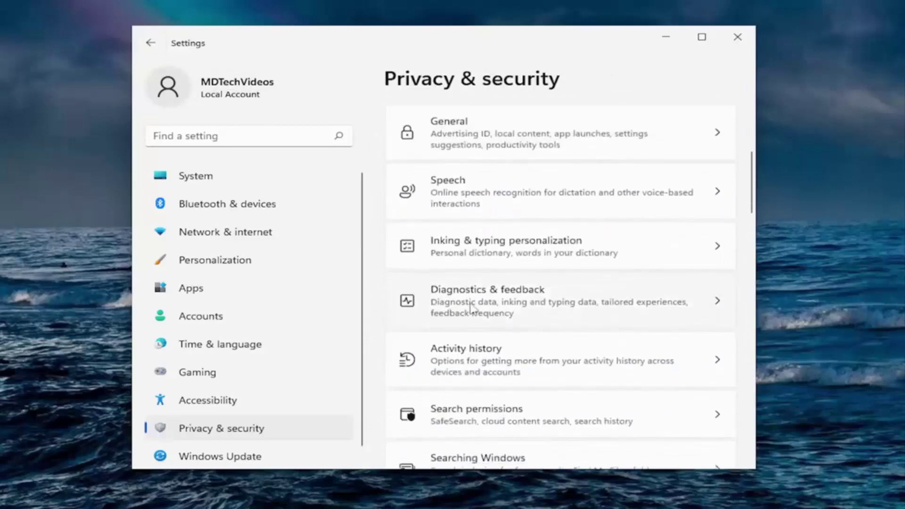
Open Diagnostics & feedback and review the diagnostic data and inking-and-typing details
click(472, 309)
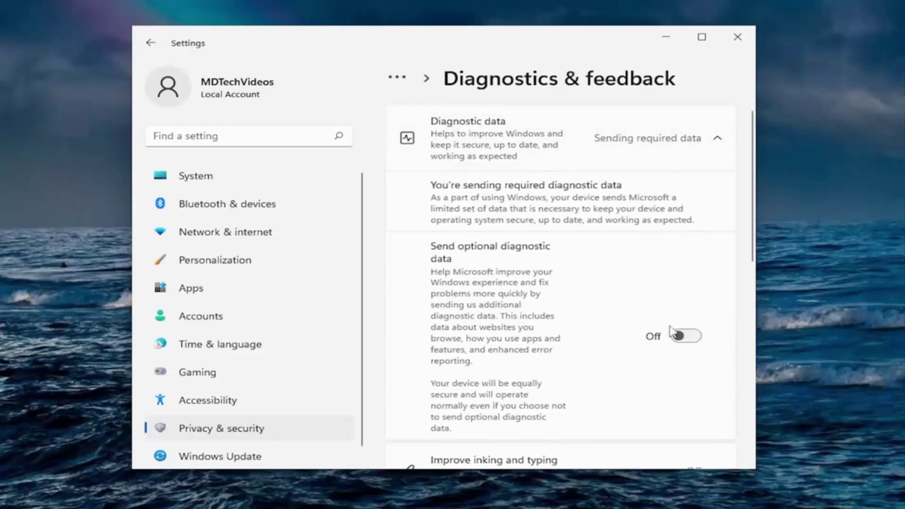
click(673, 138)
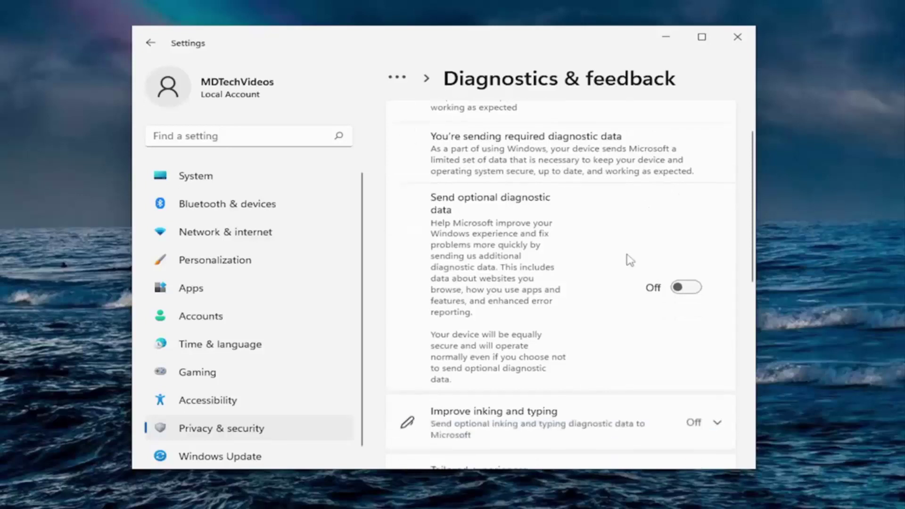
scroll(637, 283, down, 2)
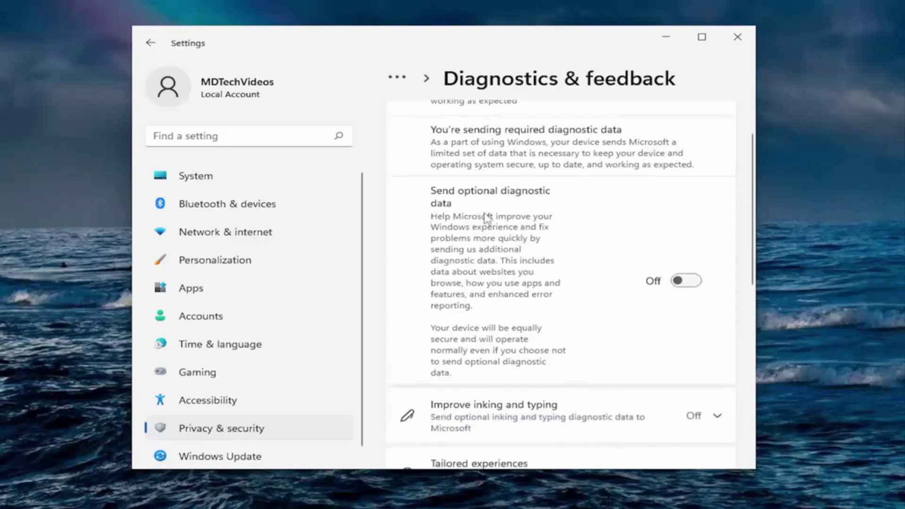
scroll(658, 279, down, 2)
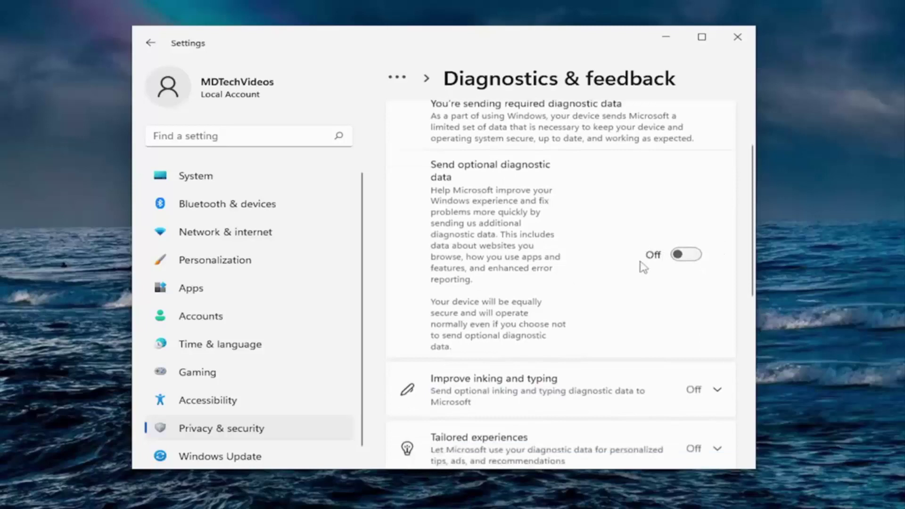
scroll(622, 276, down, 2)
scroll(574, 275, down, 1)
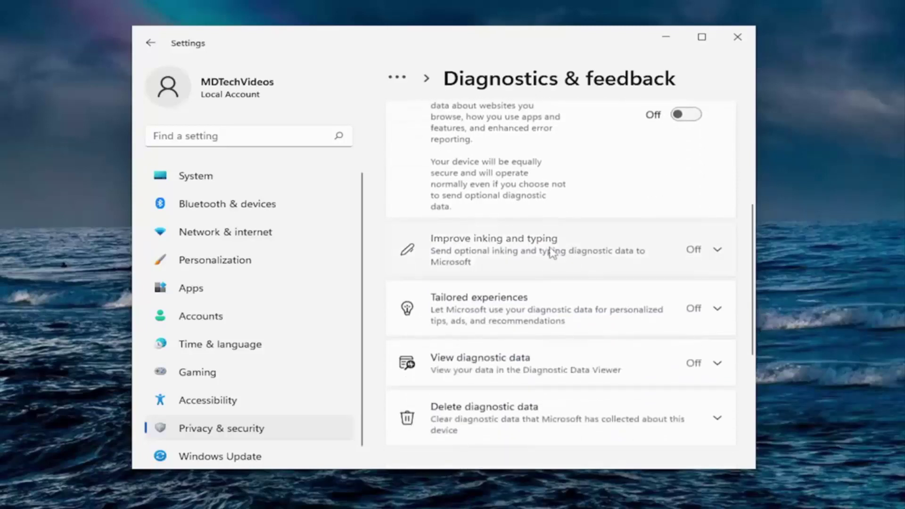
click(551, 252)
click(643, 258)
scroll(640, 257, down, 1)
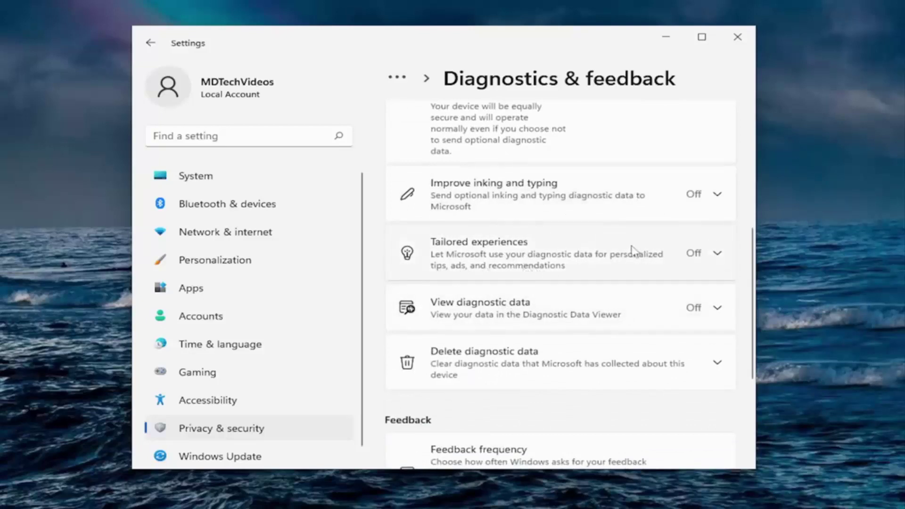
scroll(672, 283, down, 1)
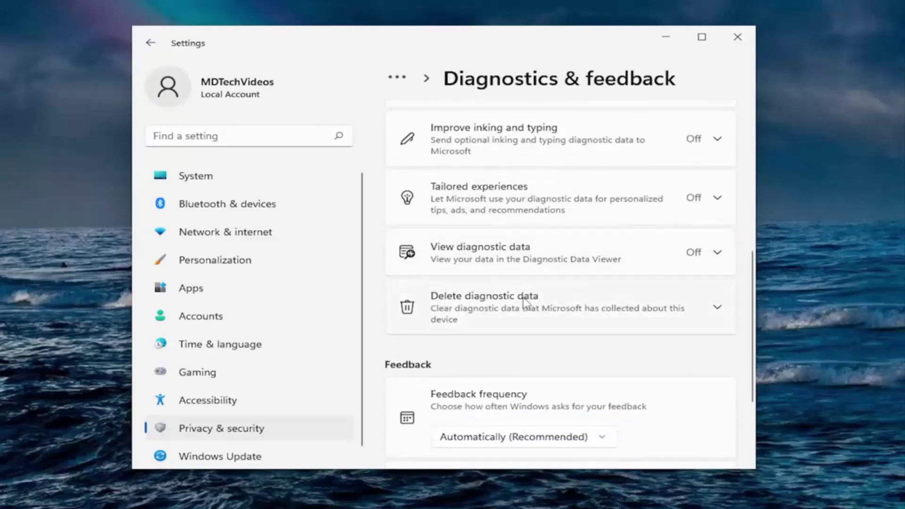
scroll(526, 303, down, 1)
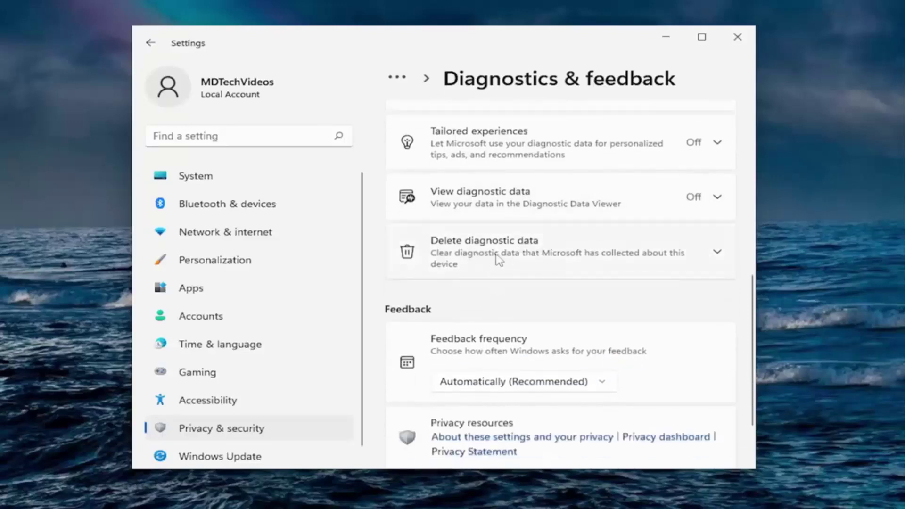
scroll(486, 264, down, 1)
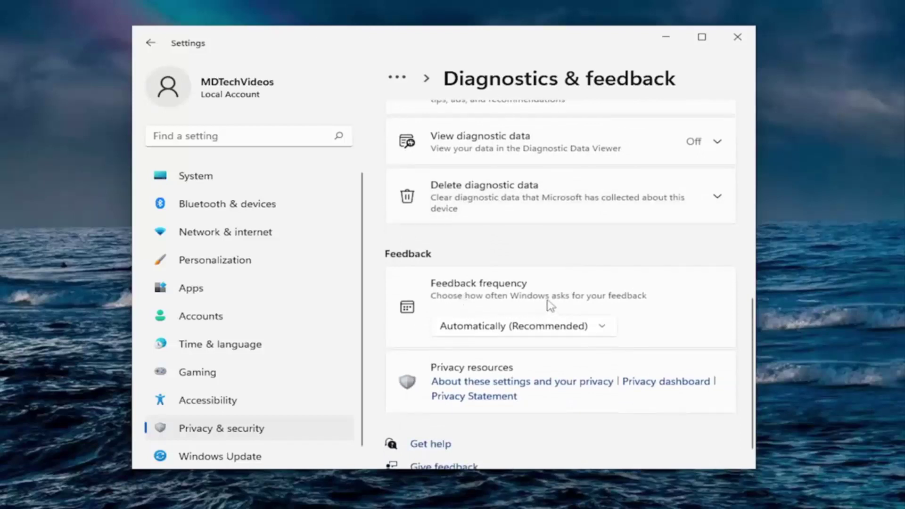
Set Feedback frequency to Never and go back to Privacy & security
click(602, 326)
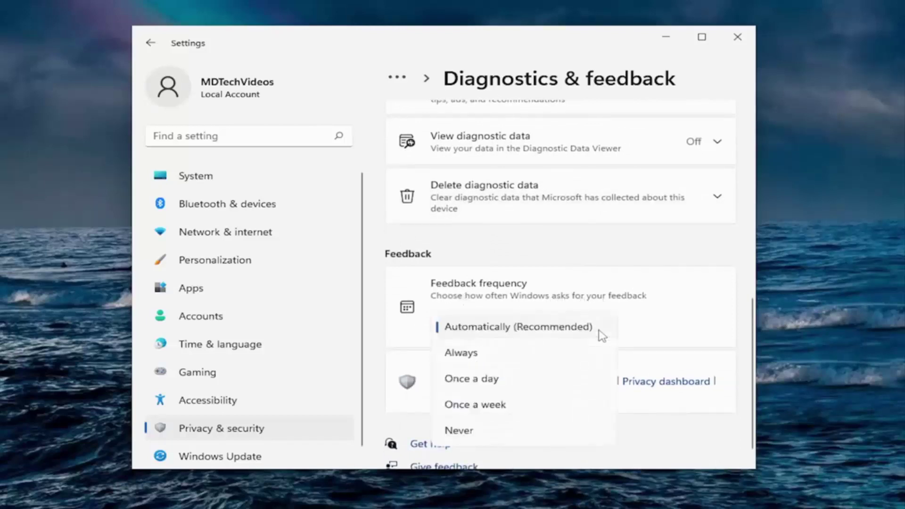
click(482, 434)
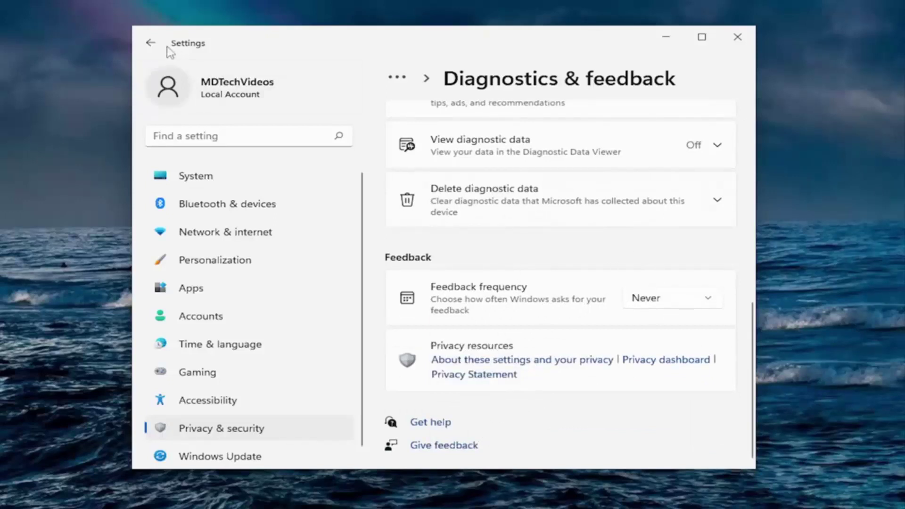
click(151, 44)
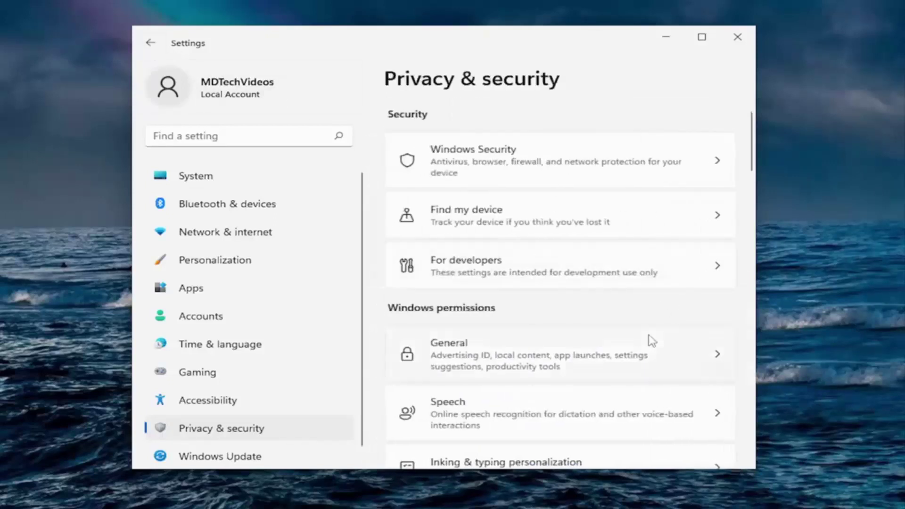
scroll(651, 341, down, 2)
scroll(651, 342, down, 2)
scroll(651, 342, down, 1)
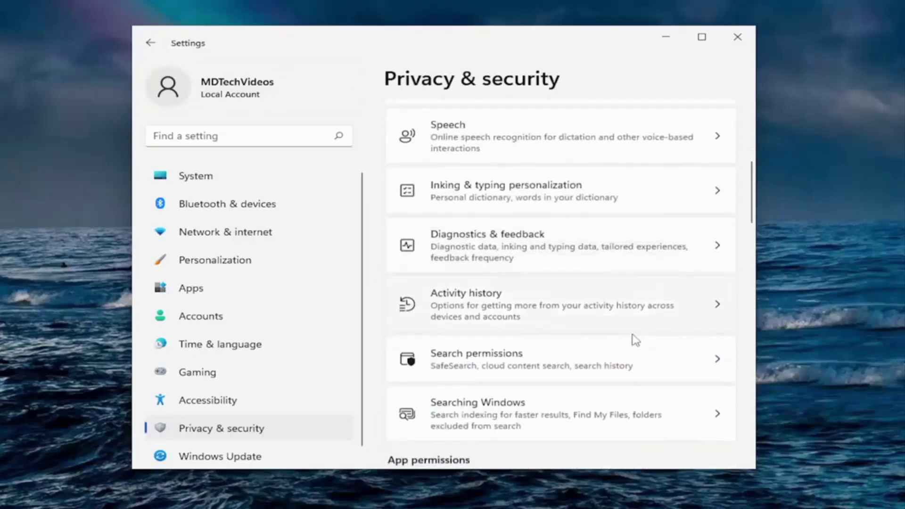
Uncheck 'Store my activity history on this device', keeping 'Send my activity history' unchecked
click(468, 311)
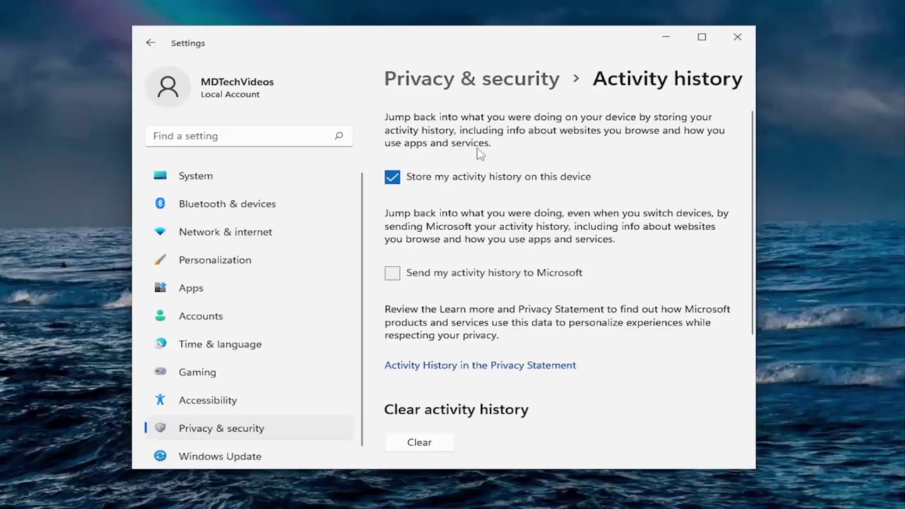
click(453, 186)
click(393, 283)
scroll(396, 283, down, 2)
scroll(396, 230, down, 2)
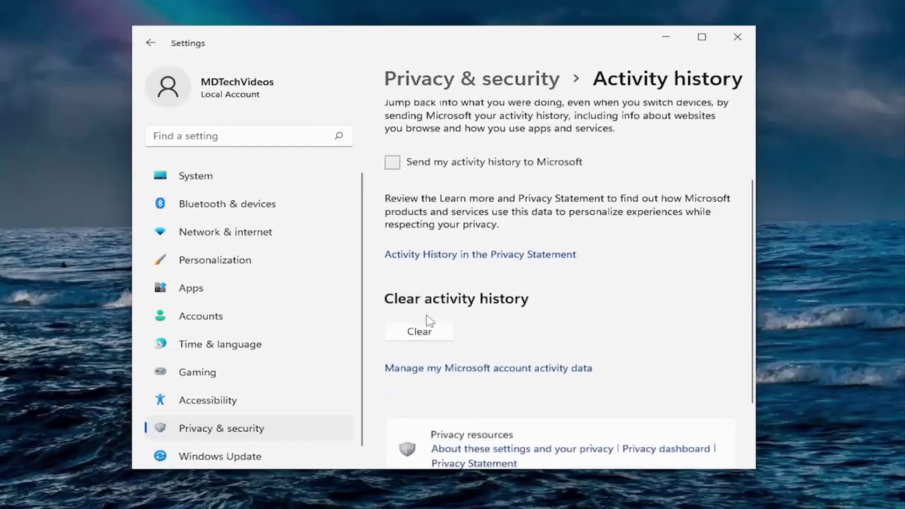
click(150, 42)
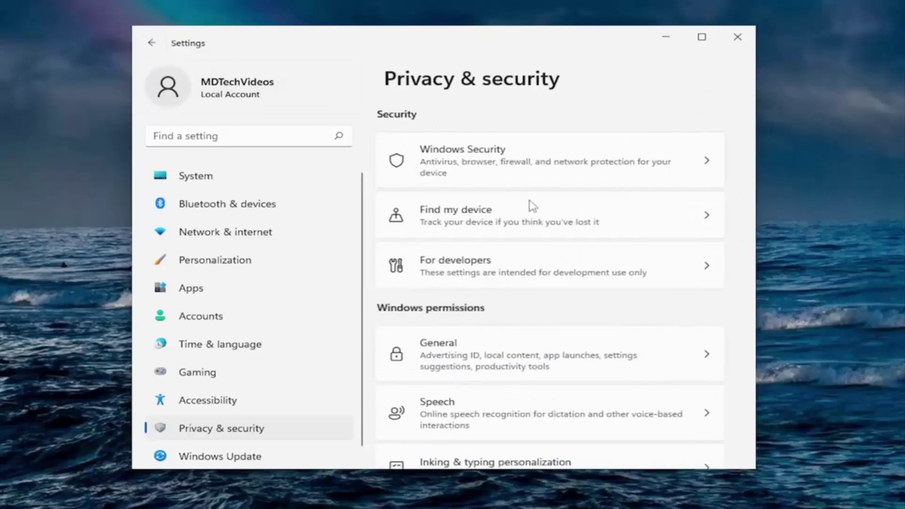
scroll(564, 267, down, 2)
scroll(565, 267, down, 2)
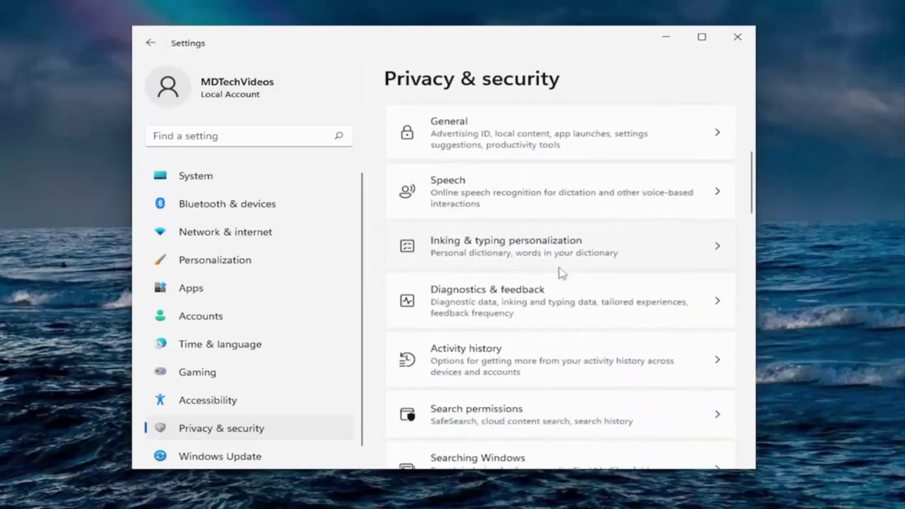
scroll(559, 273, down, 3)
Switch off cloud search for Microsoft and work or school accounts, plus on-device search history
click(494, 259)
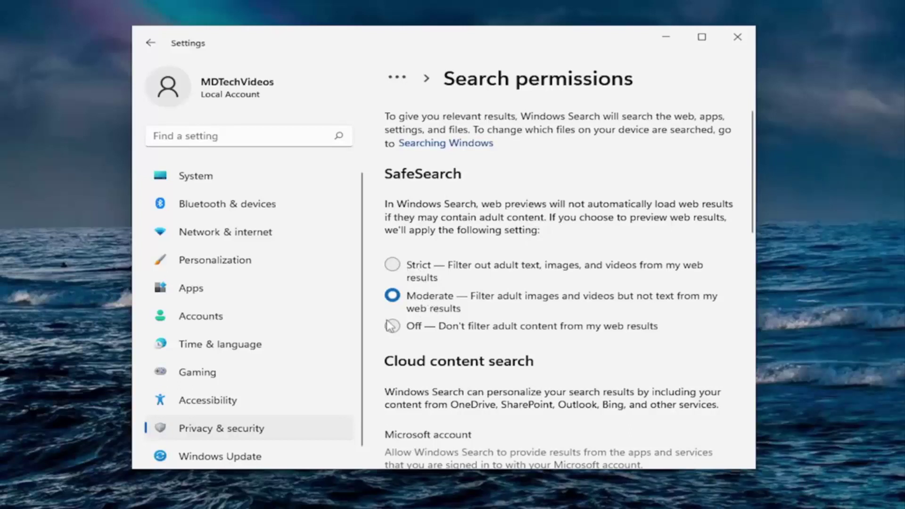
scroll(435, 304, down, 2)
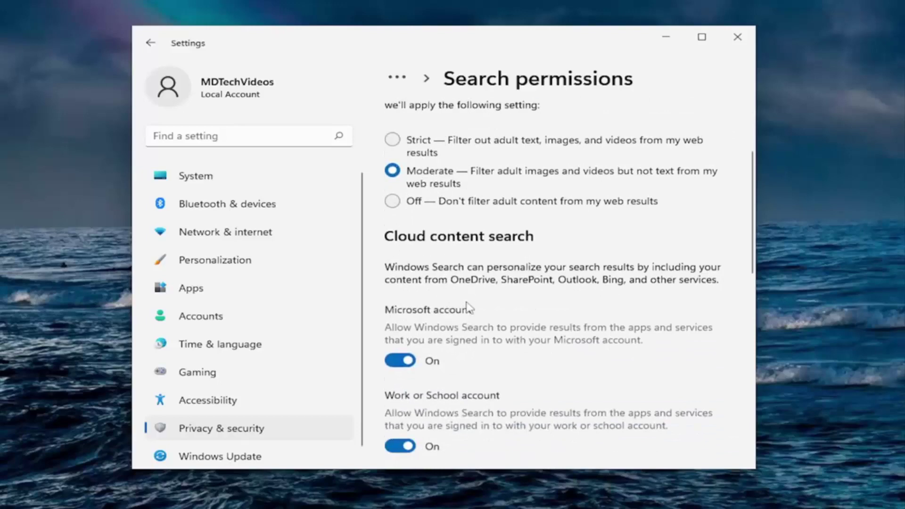
scroll(467, 313, down, 1)
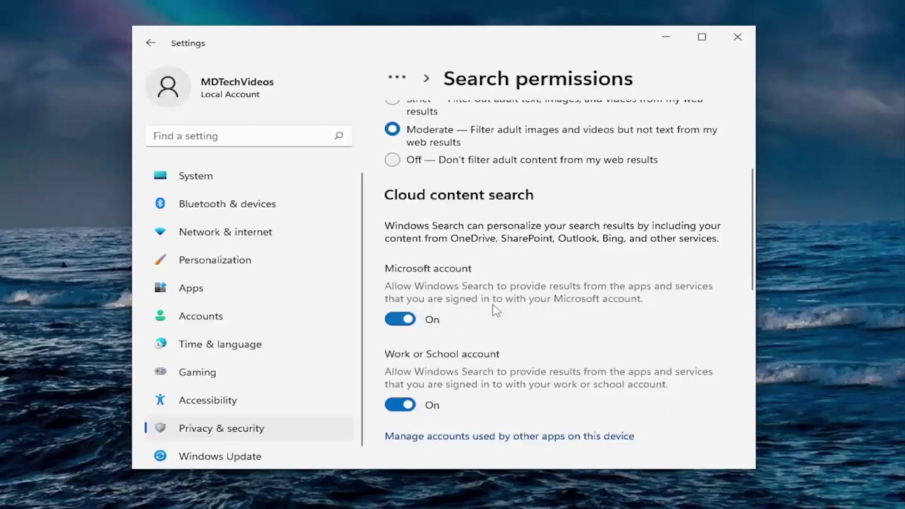
click(411, 319)
scroll(495, 325, down, 2)
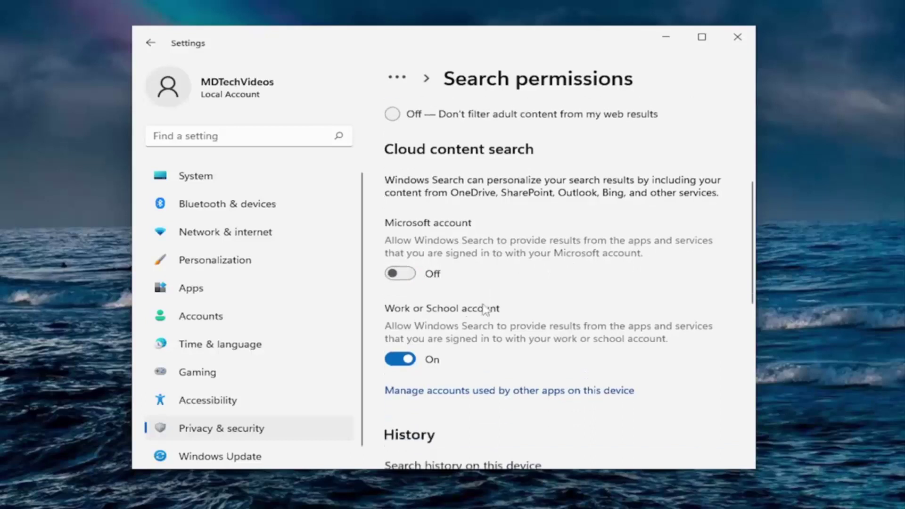
click(402, 351)
scroll(428, 311, down, 2)
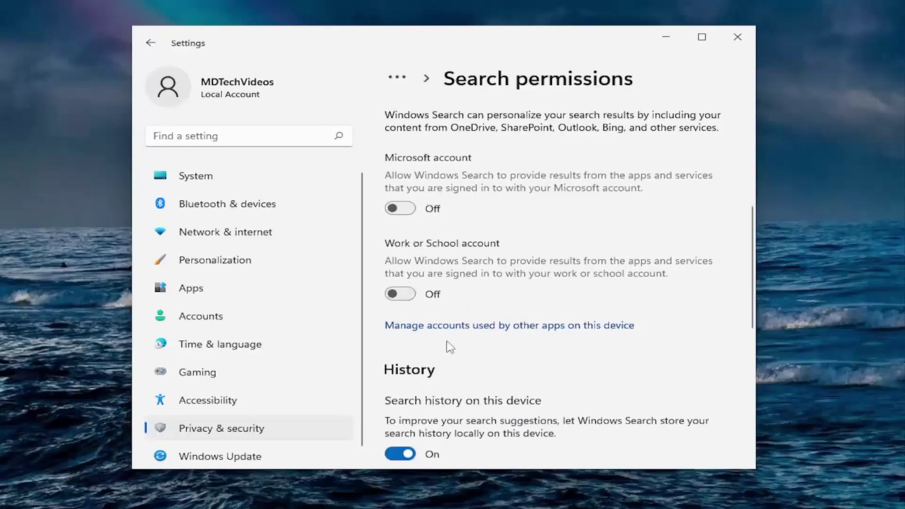
scroll(448, 346, down, 2)
scroll(432, 304, down, 1)
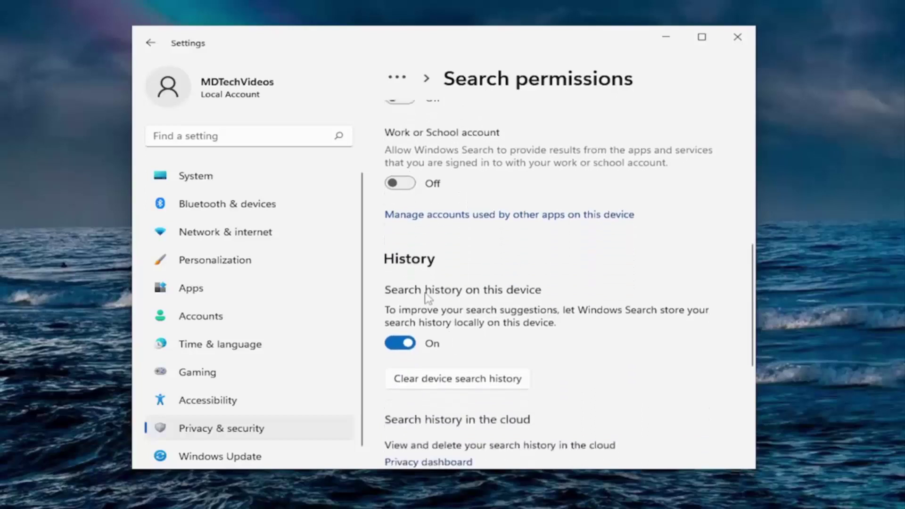
click(406, 344)
scroll(502, 325, down, 2)
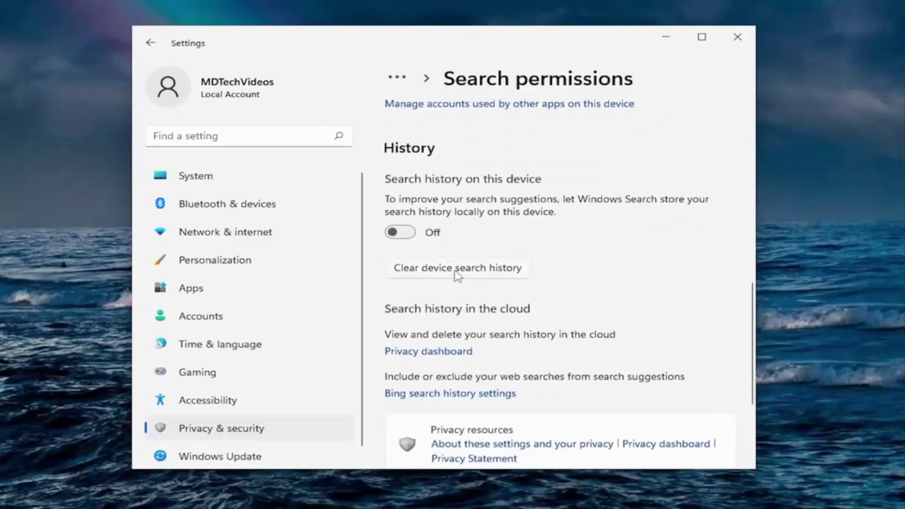
scroll(457, 275, down, 2)
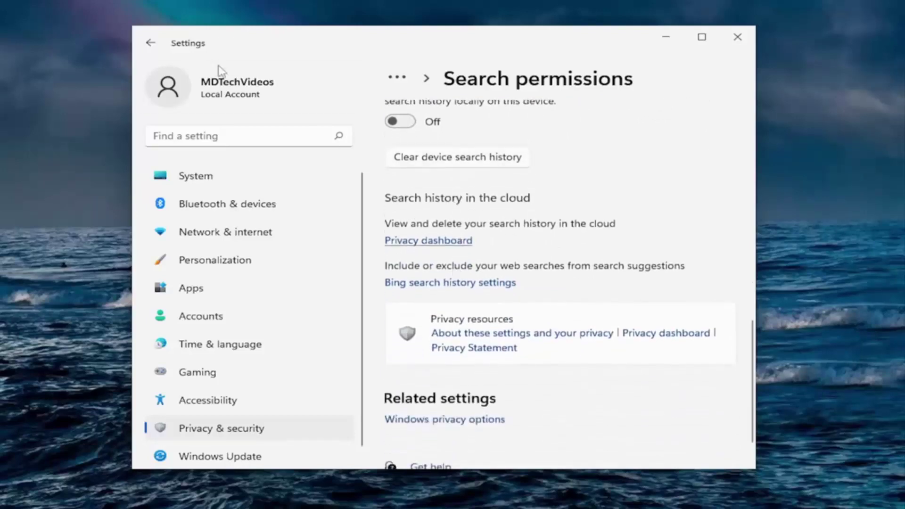
click(150, 43)
scroll(566, 275, down, 3)
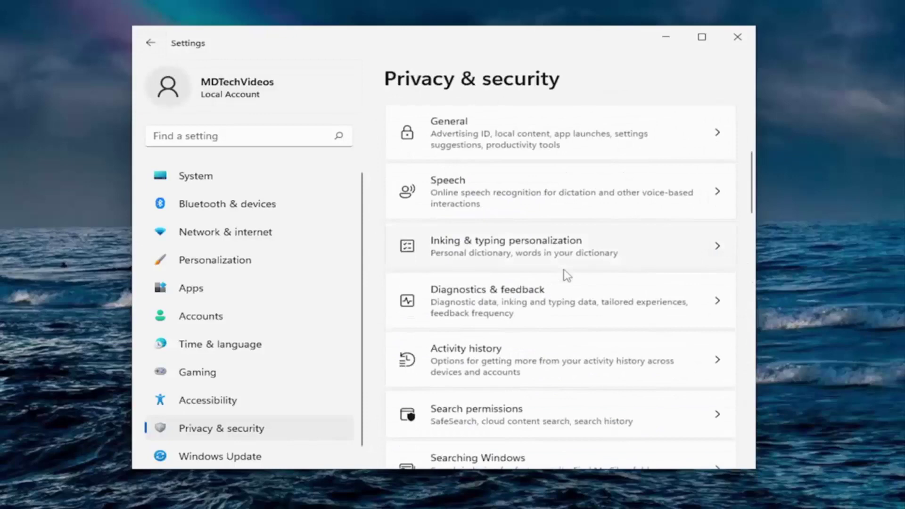
scroll(538, 283, down, 3)
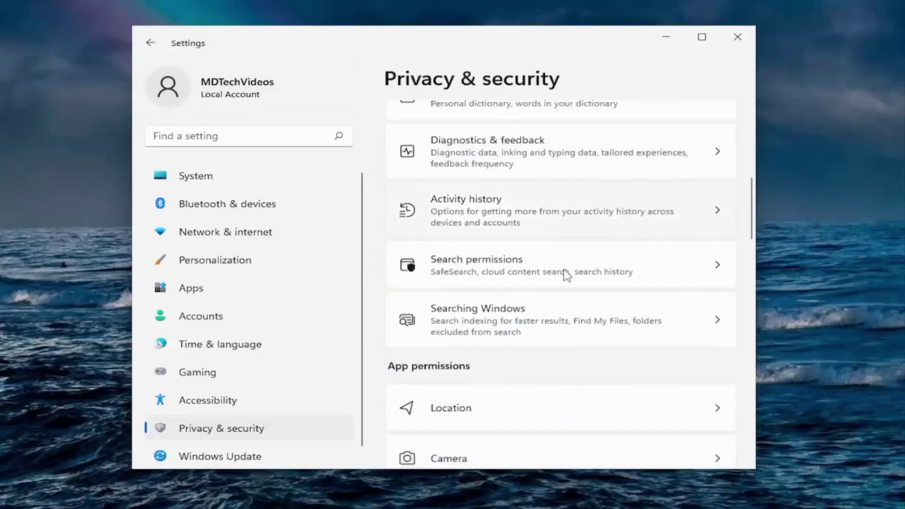
Review the Searching Windows indexing page without changes, then go back to Privacy & security
click(494, 306)
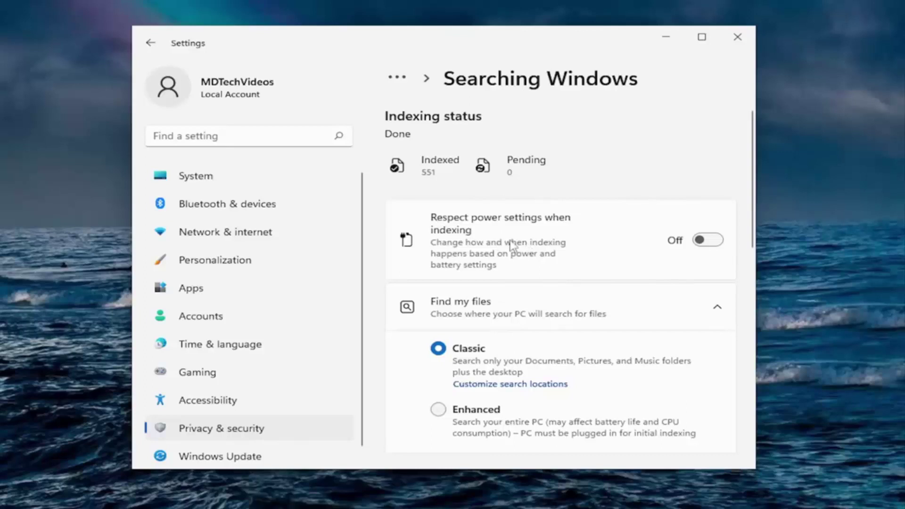
scroll(512, 244, down, 1)
scroll(496, 240, down, 1)
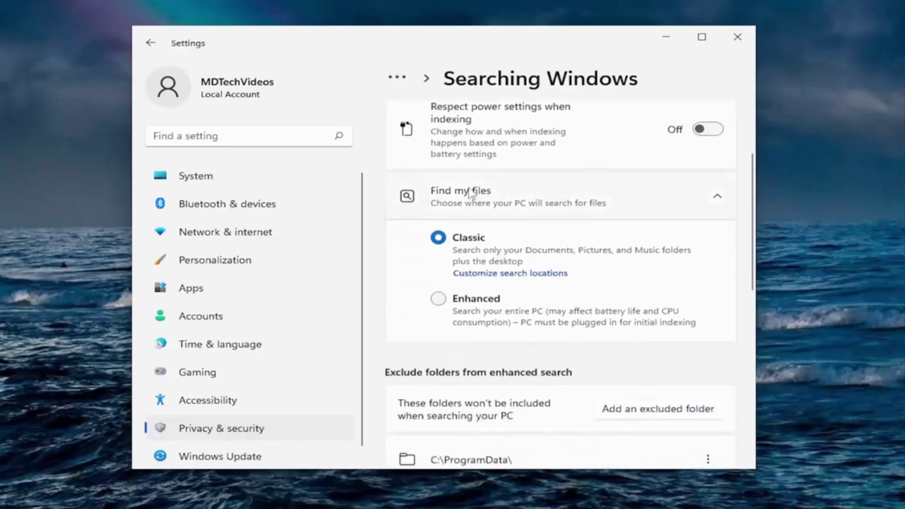
scroll(511, 258, down, 2)
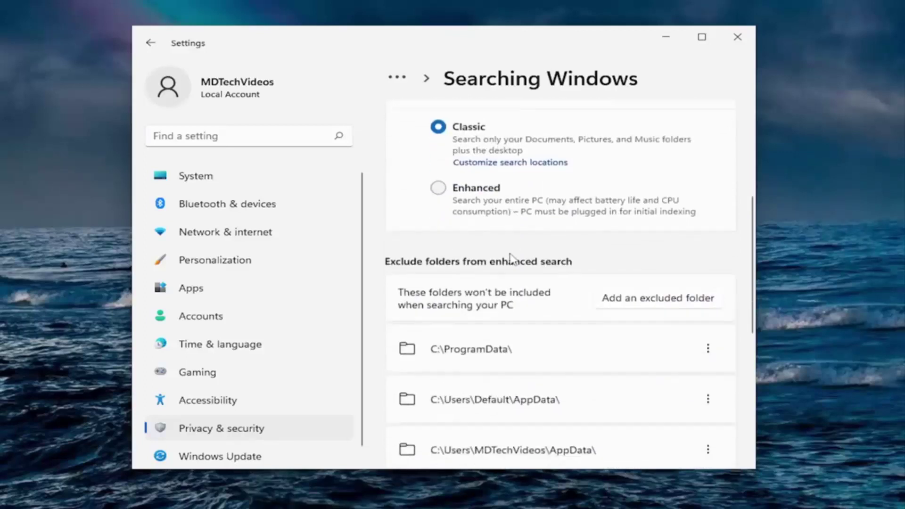
scroll(512, 259, down, 2)
scroll(511, 258, down, 1)
scroll(511, 257, down, 2)
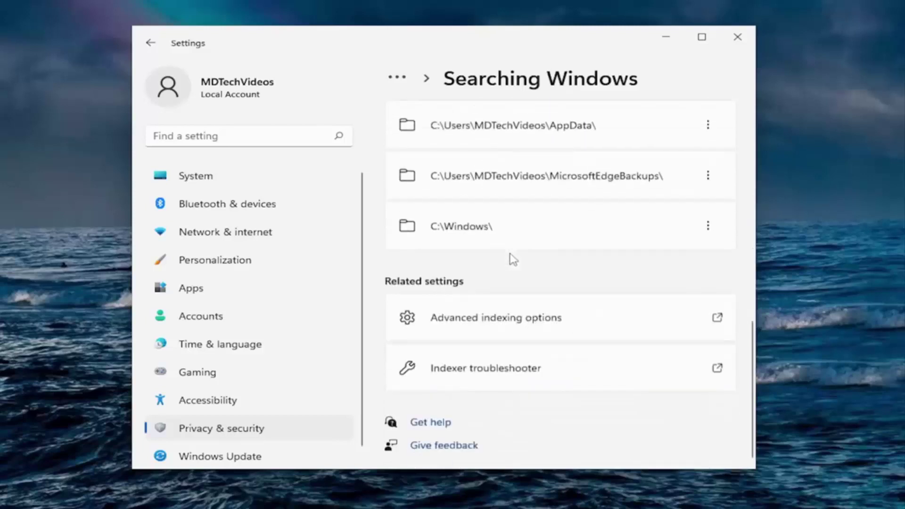
click(151, 43)
scroll(596, 253, down, 1)
scroll(595, 253, down, 3)
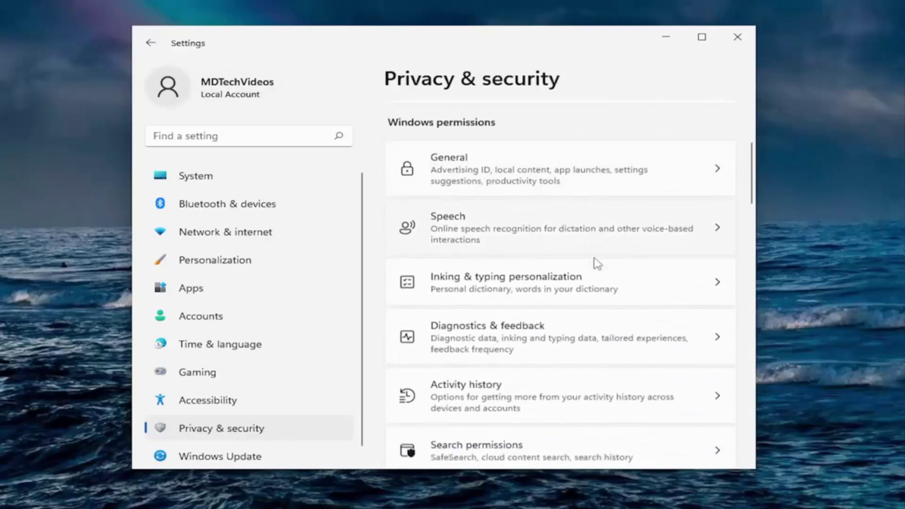
scroll(595, 253, down, 3)
scroll(596, 263, down, 3)
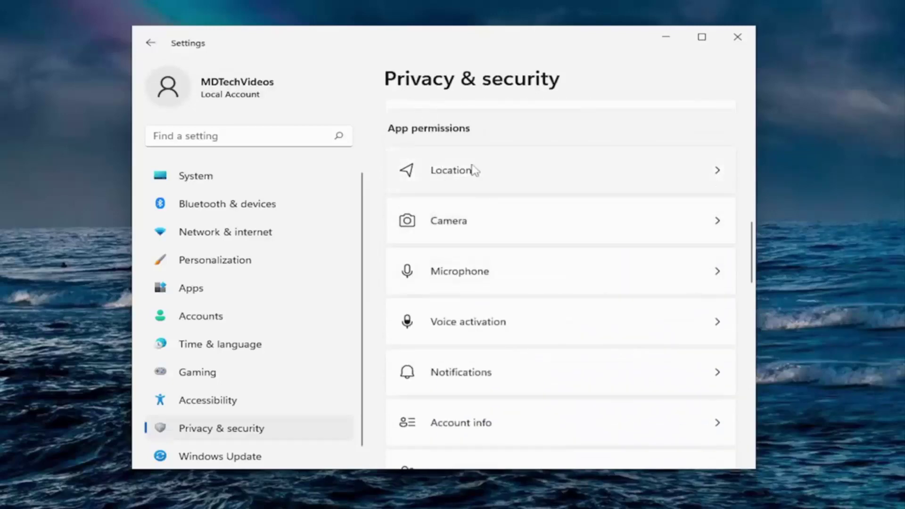
scroll(485, 276, down, 1)
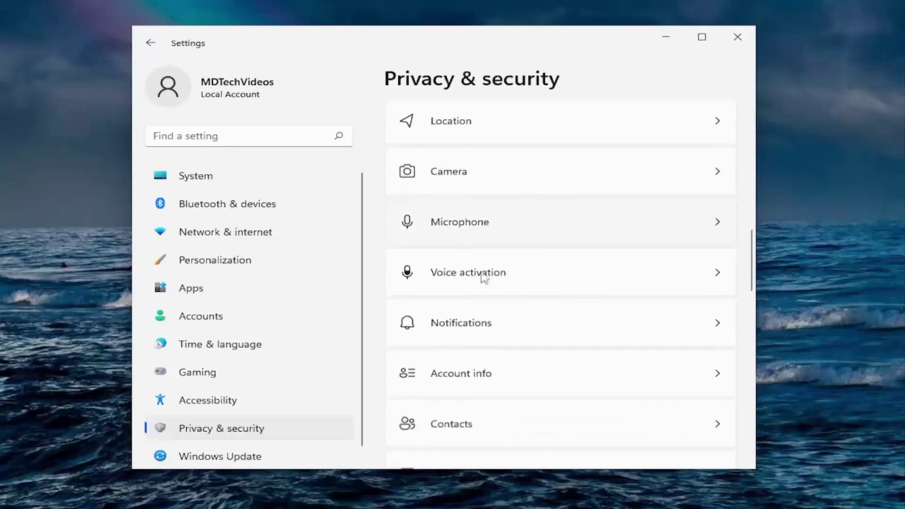
scroll(460, 280, down, 1)
scroll(467, 304, up, 1)
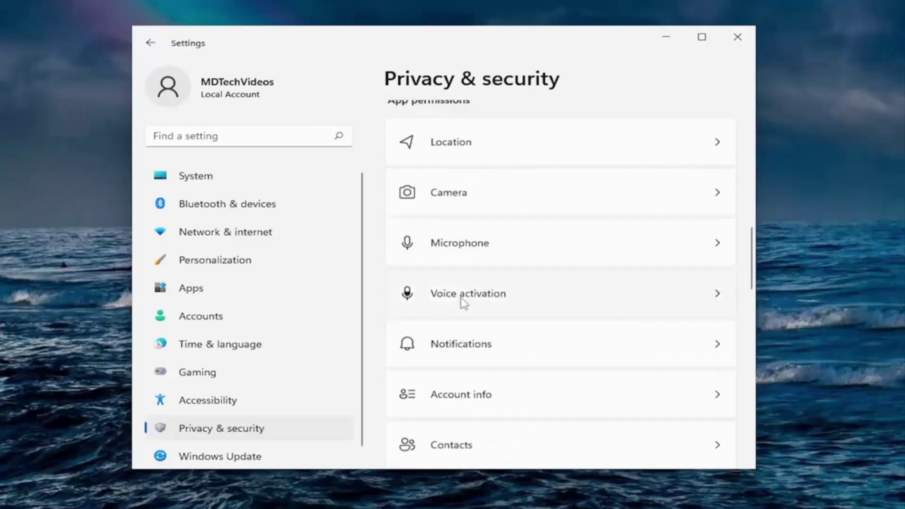
scroll(453, 212, up, 1)
click(447, 172)
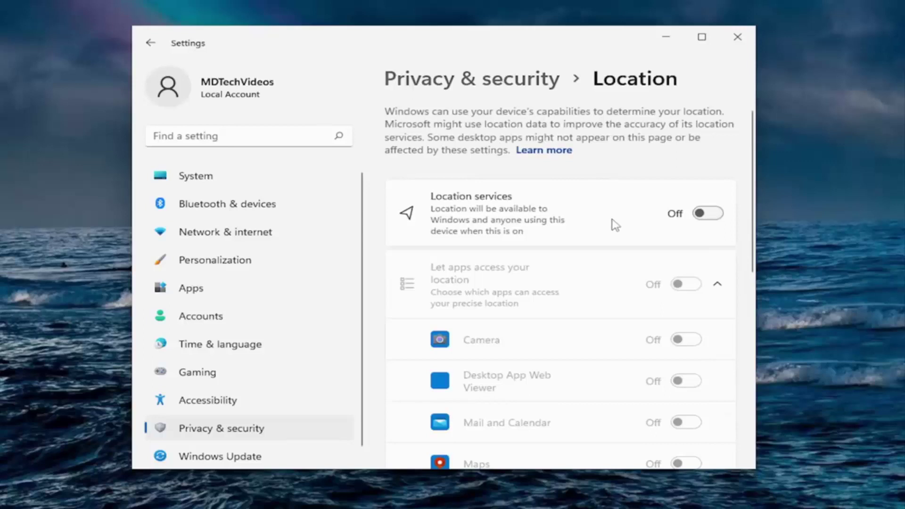
scroll(595, 234, down, 2)
scroll(580, 237, down, 1)
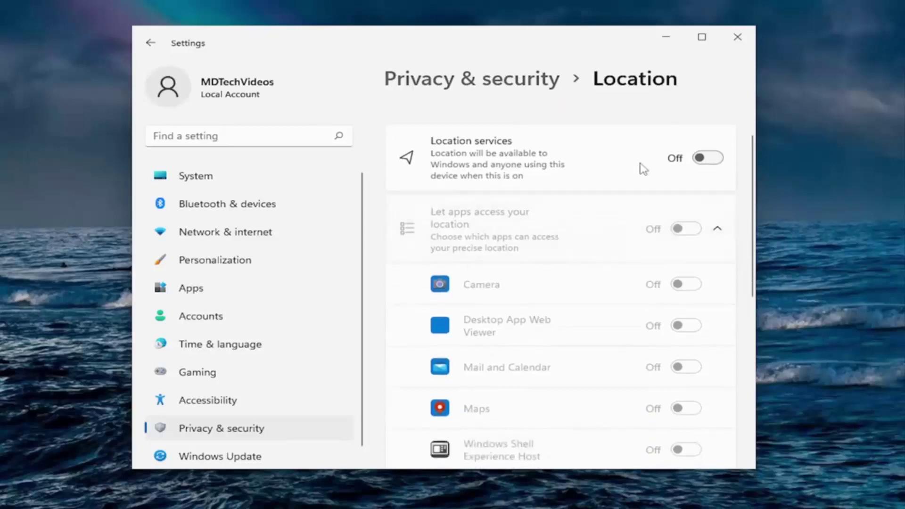
scroll(580, 236, up, 2)
scroll(645, 234, down, 2)
scroll(594, 325, down, 1)
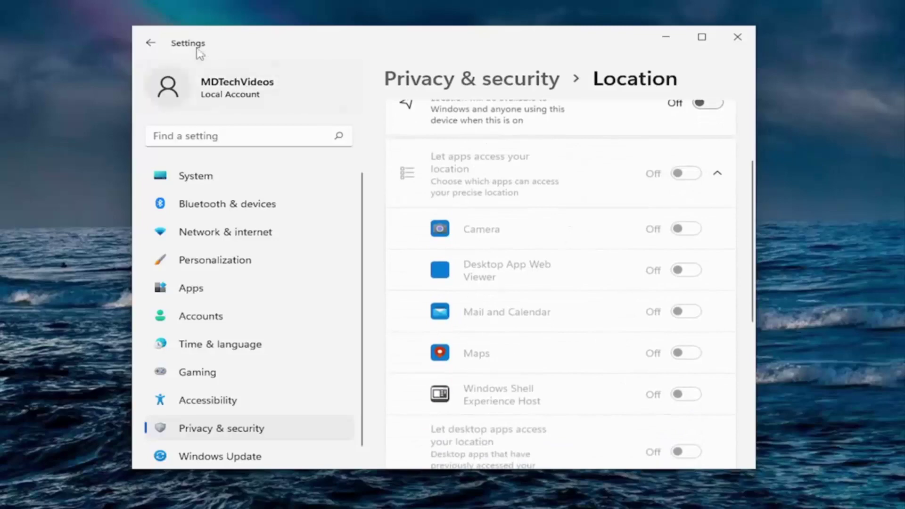
click(151, 43)
scroll(506, 263, down, 3)
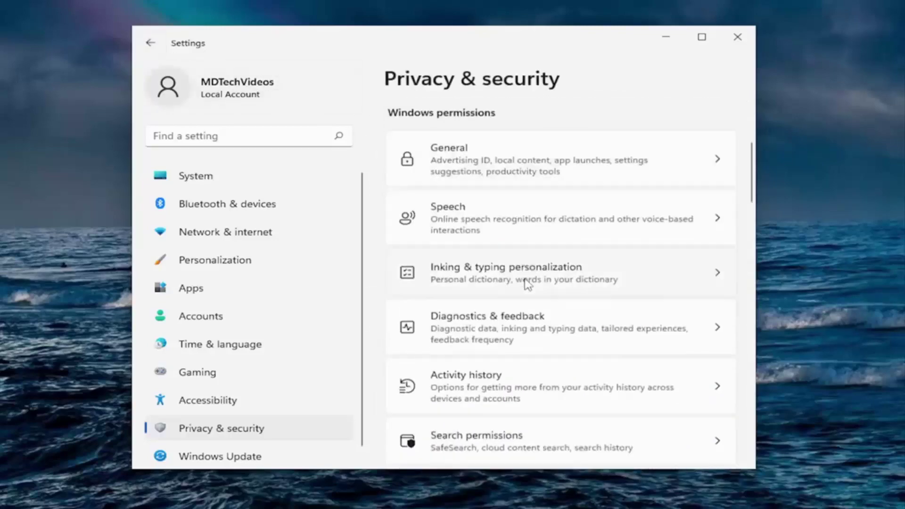
scroll(495, 269, down, 2)
scroll(481, 272, down, 3)
Open Camera permissions, leaving device and app camera access on after toggling each off and back
click(465, 278)
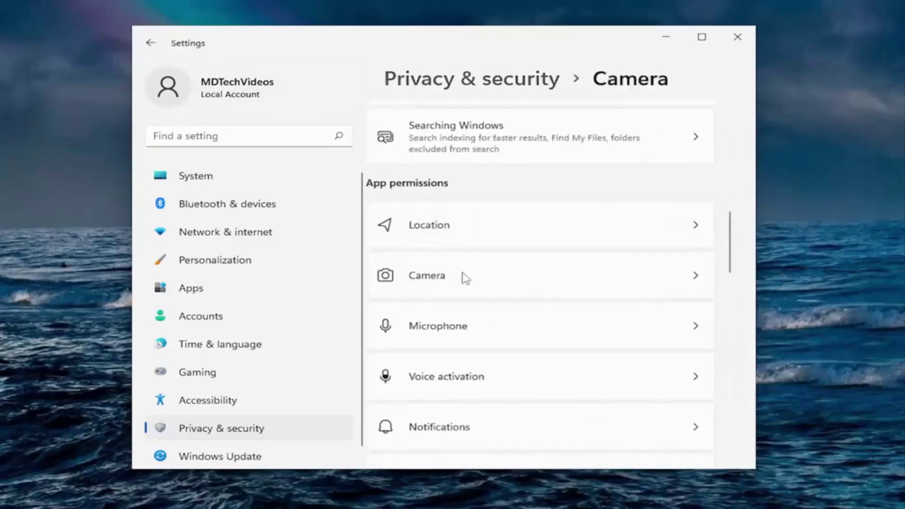
click(708, 213)
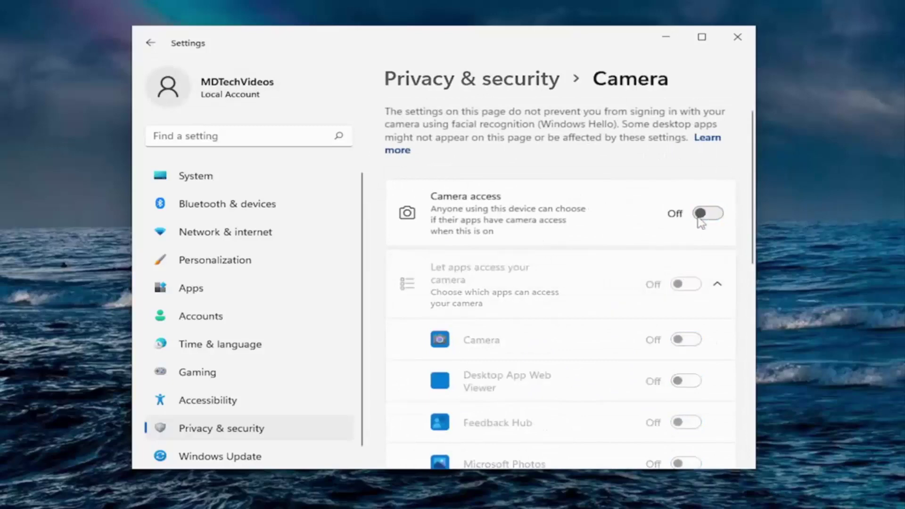
scroll(627, 192, down, 3)
scroll(696, 208, up, 3)
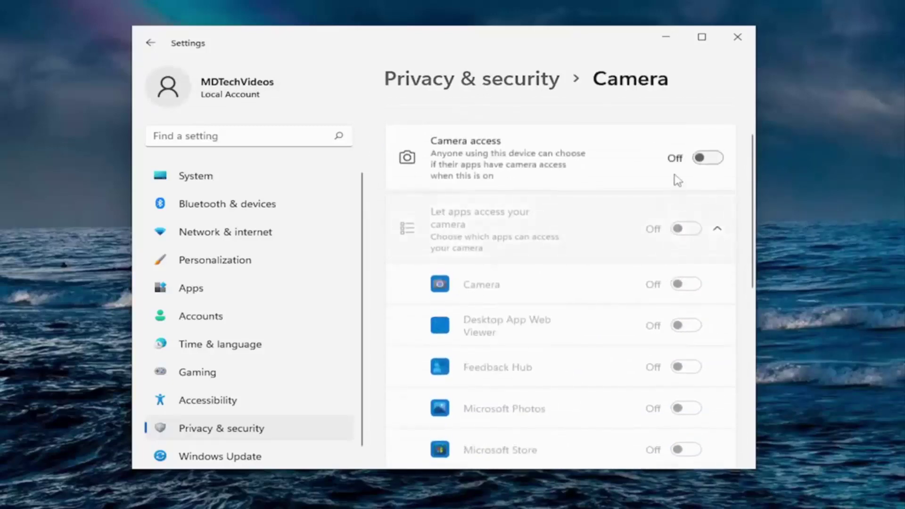
click(708, 158)
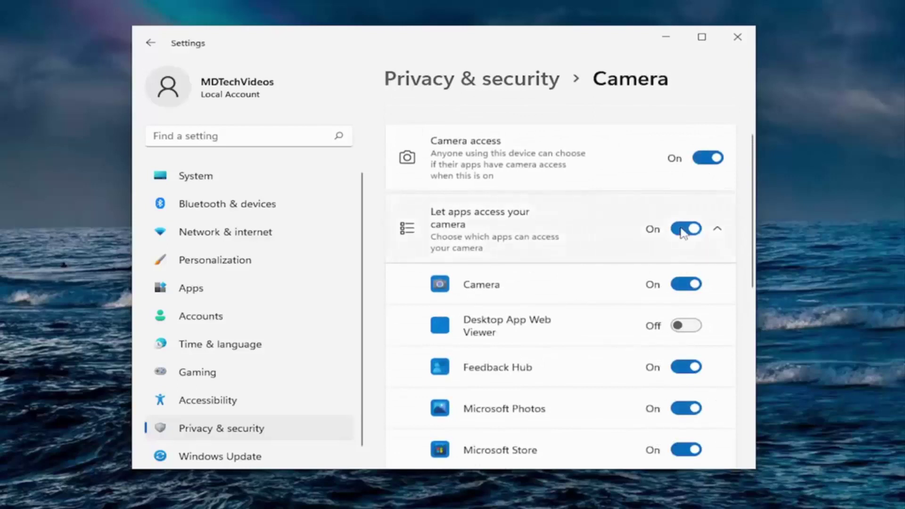
click(686, 229)
click(686, 229)
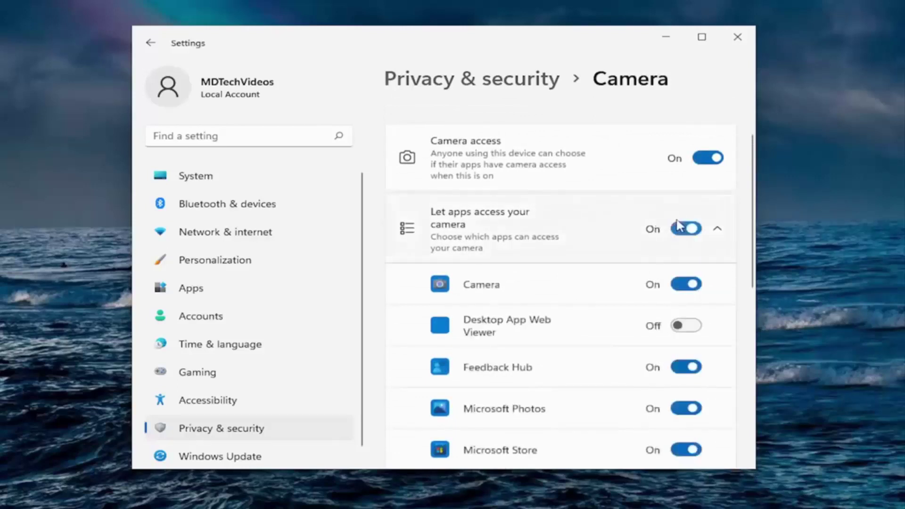
scroll(679, 277, down, 1)
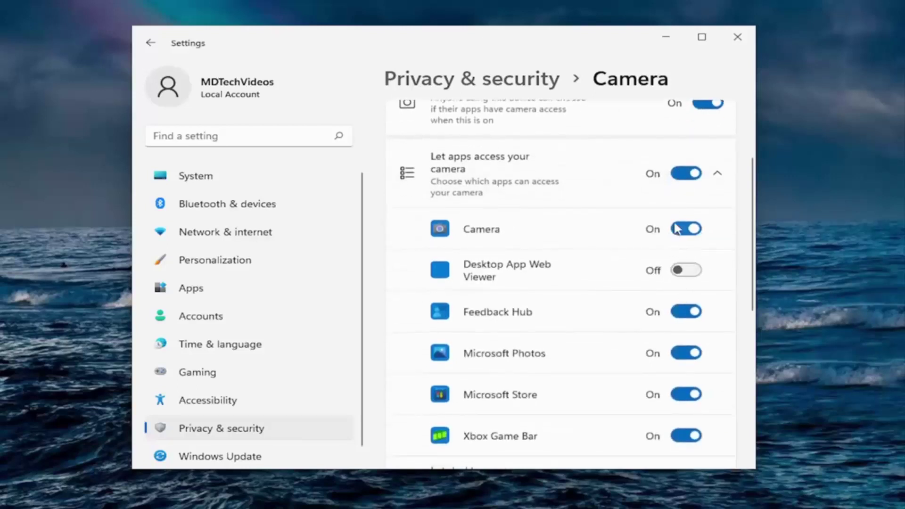
Block camera access for Feedback Hub, Microsoft Photos, Microsoft Store, Xbox Game Bar and desktop apps
click(686, 313)
click(686, 354)
click(686, 394)
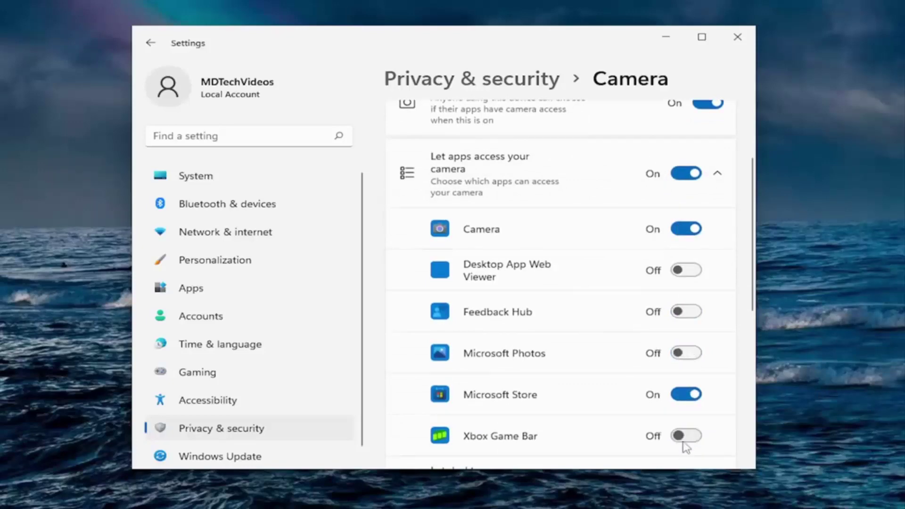
click(686, 436)
scroll(683, 356, down, 1)
click(681, 381)
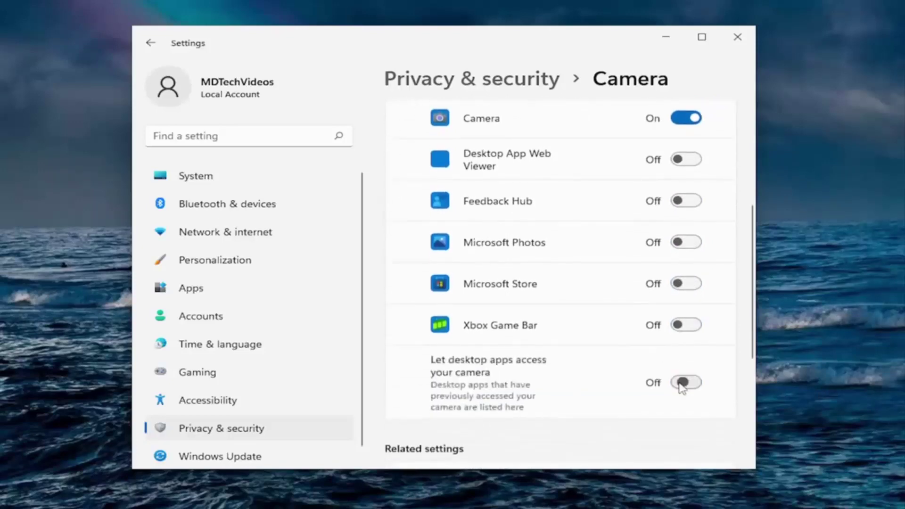
scroll(661, 299, up, 2)
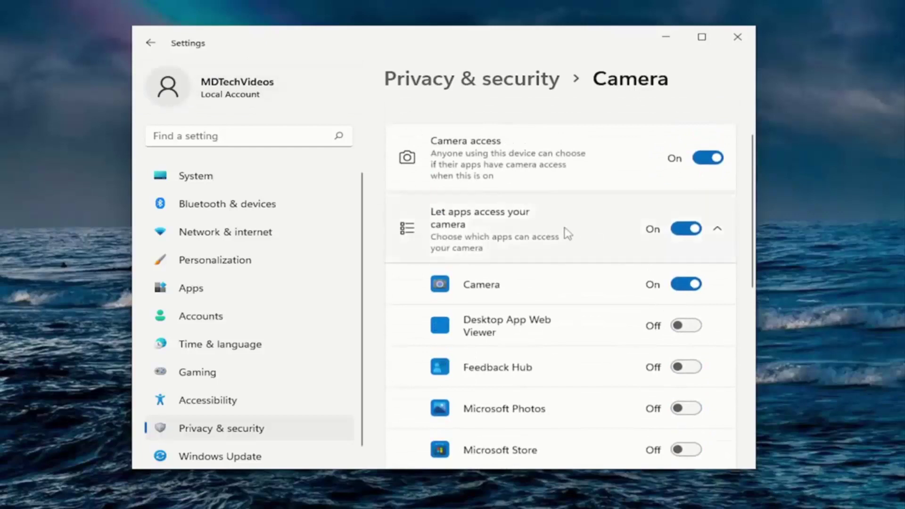
scroll(637, 212, up, 1)
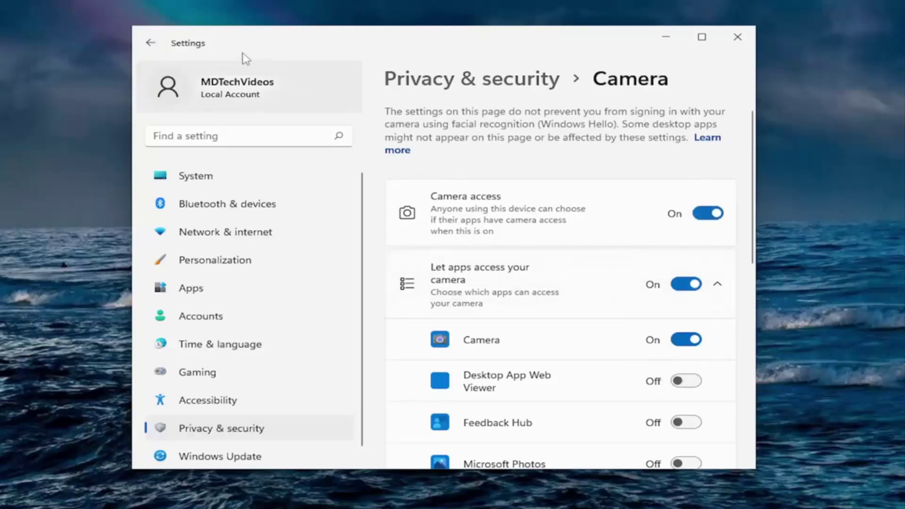
Switch device-wide Microphone access off and return to Privacy & security
click(150, 42)
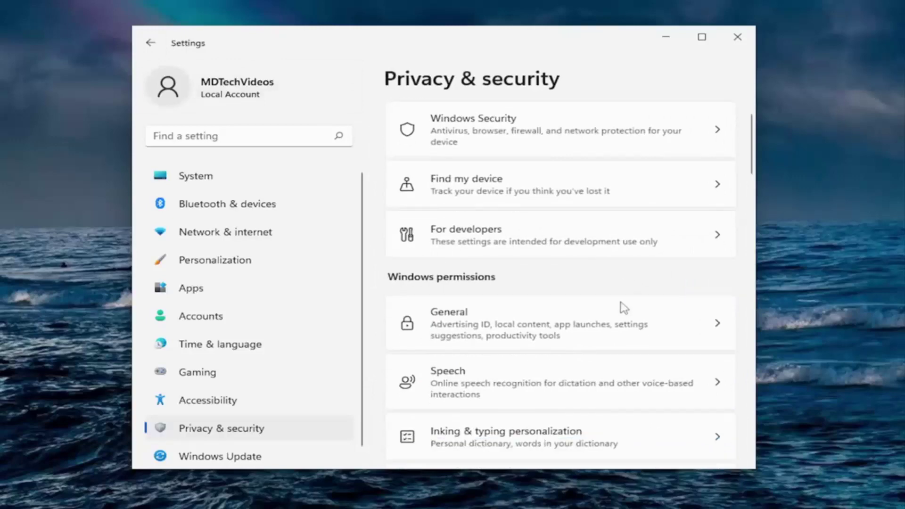
scroll(612, 305, down, 3)
scroll(612, 305, down, 3)
scroll(580, 304, down, 3)
scroll(467, 284, down, 1)
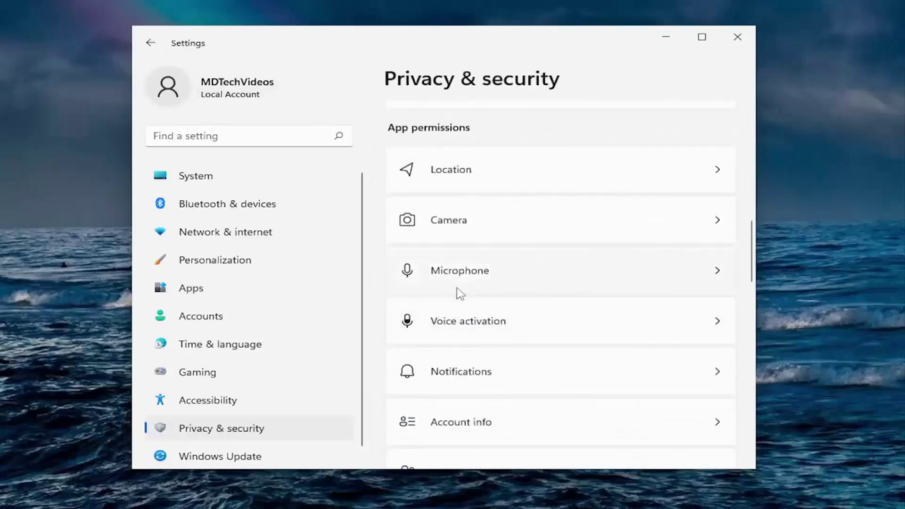
click(469, 274)
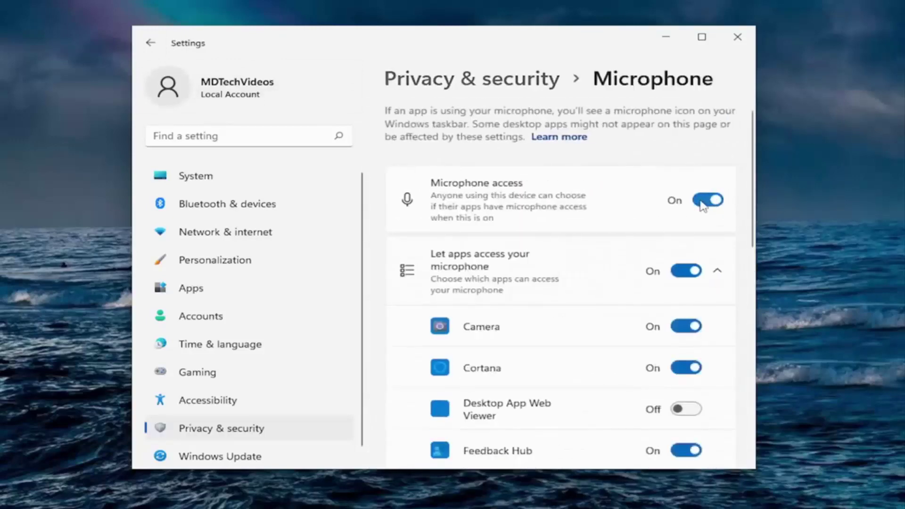
click(708, 200)
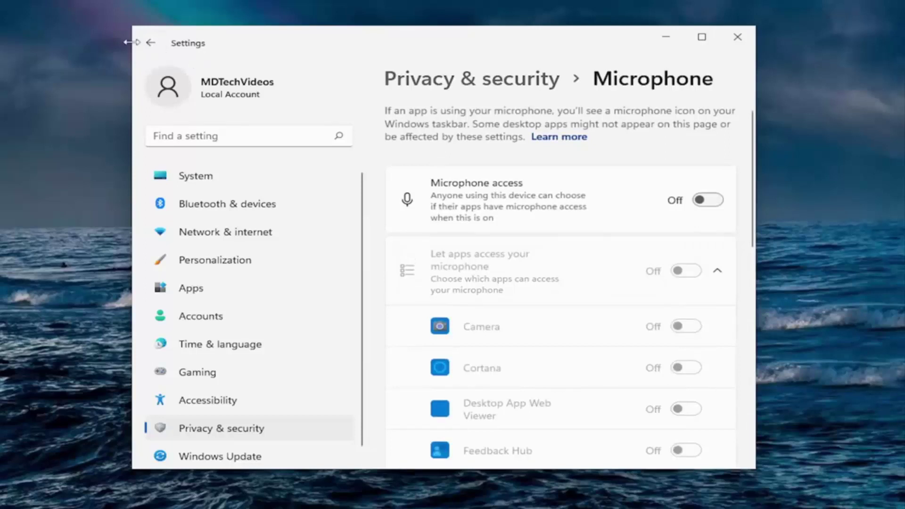
click(150, 43)
scroll(574, 275, down, 4)
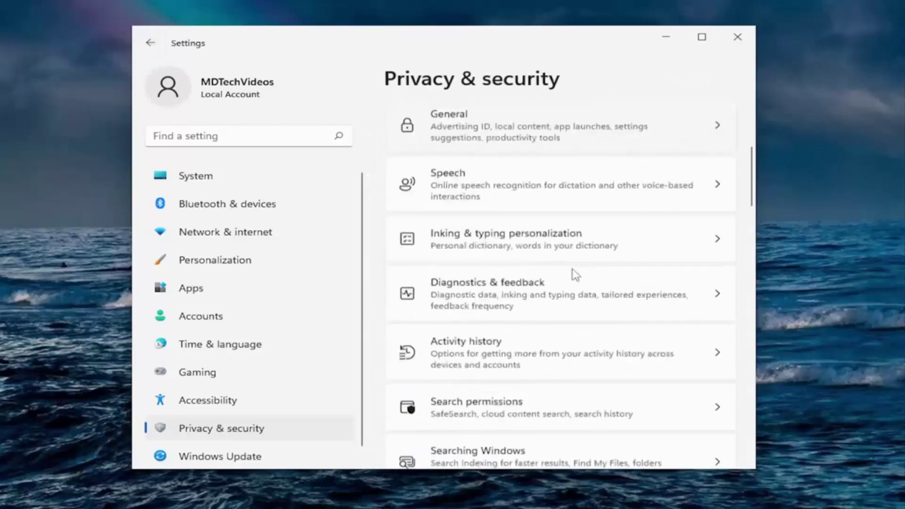
scroll(576, 274, down, 4)
scroll(576, 274, down, 3)
scroll(575, 274, down, 2)
scroll(576, 274, down, 1)
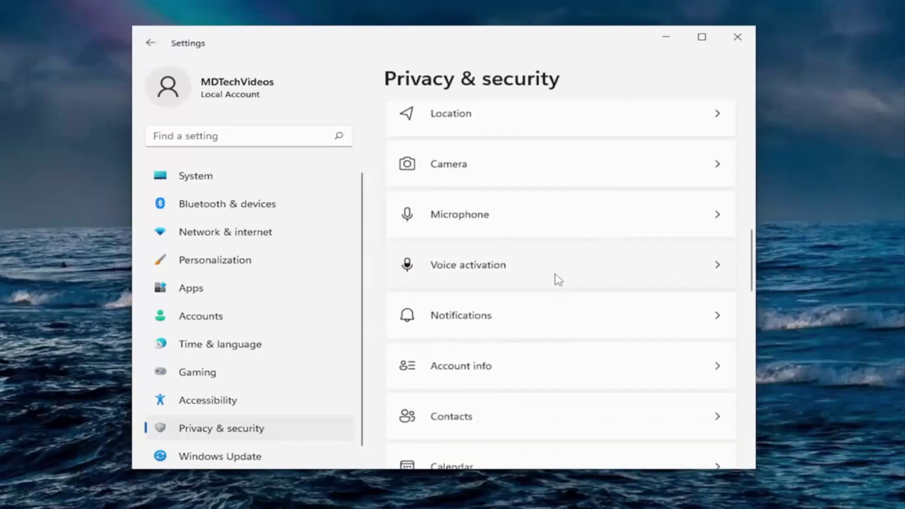
scroll(551, 276, down, 1)
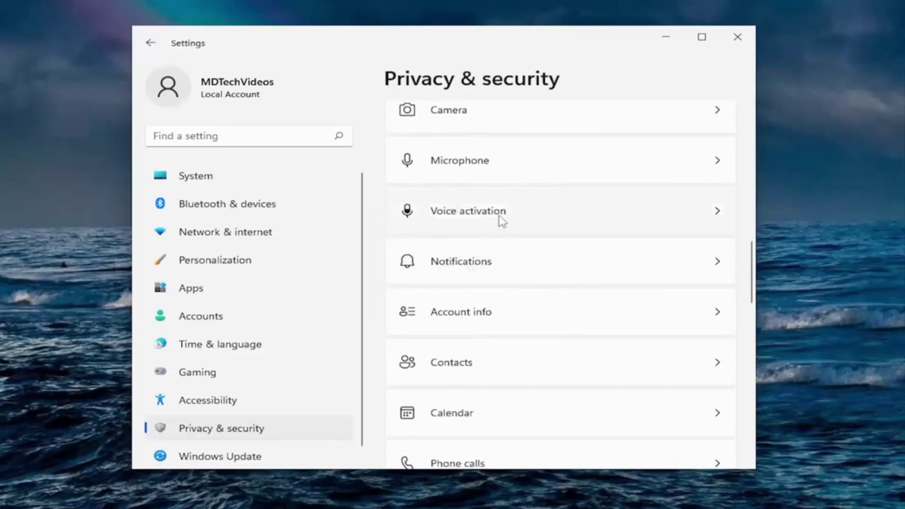
Toggle the Notifications page's app access switch, then go back to Privacy & security
click(461, 274)
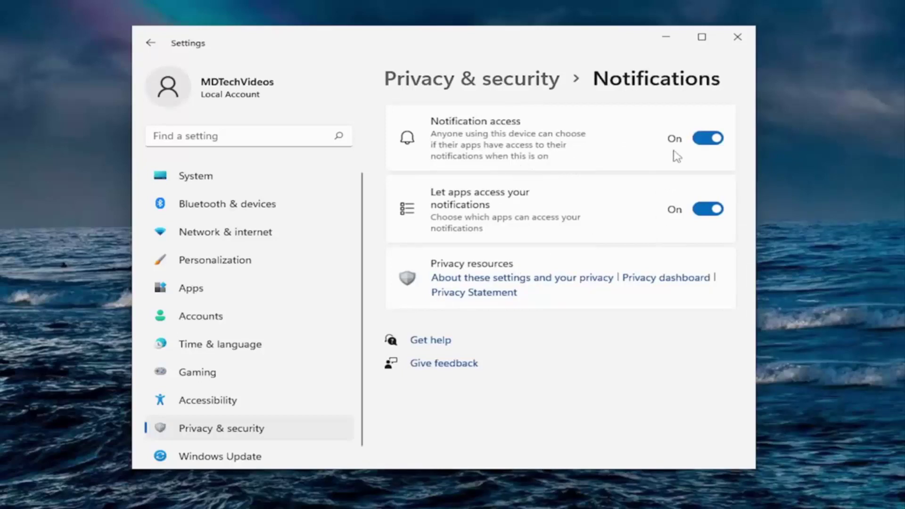
click(708, 138)
click(151, 42)
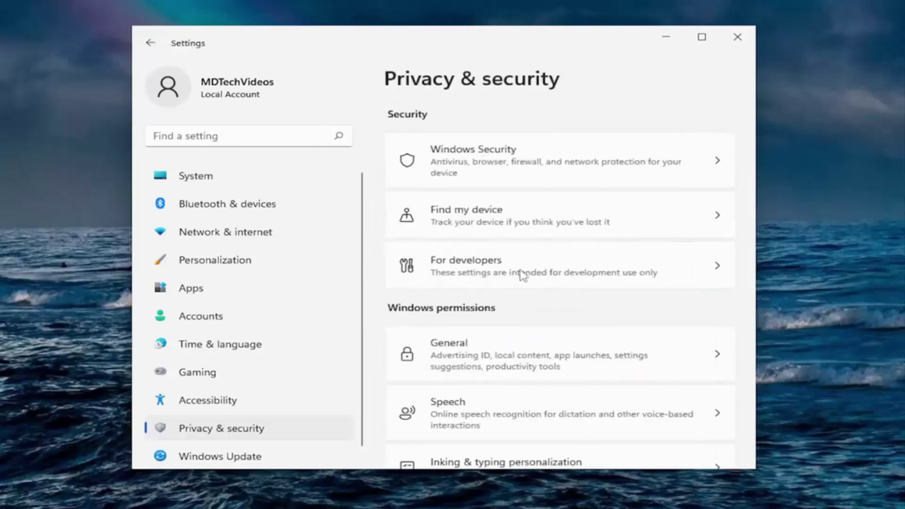
scroll(521, 274, down, 5)
scroll(521, 274, down, 3)
scroll(522, 273, down, 5)
scroll(517, 277, down, 1)
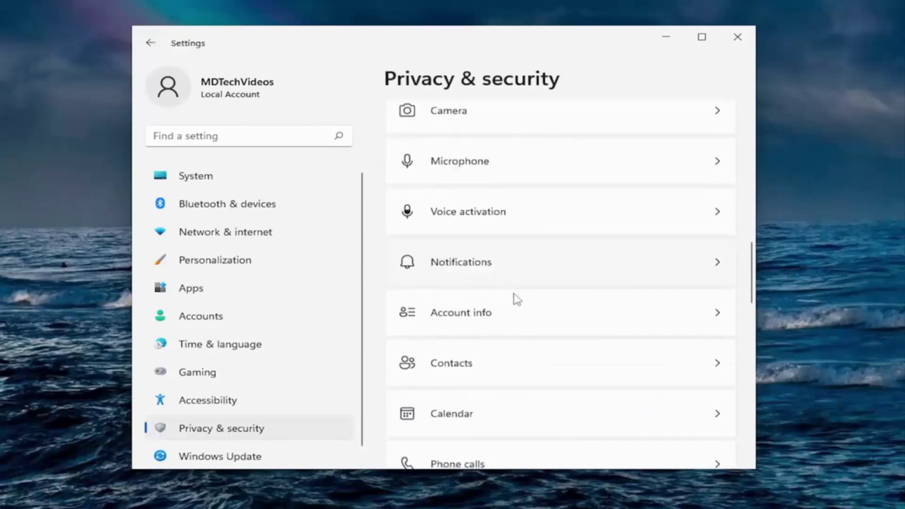
Switch off apps' access to Account info and to Contacts
click(496, 314)
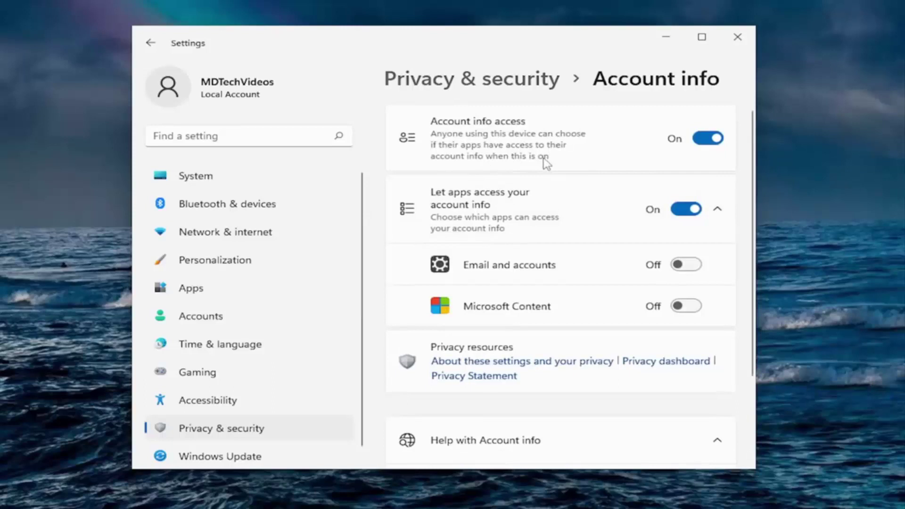
click(707, 138)
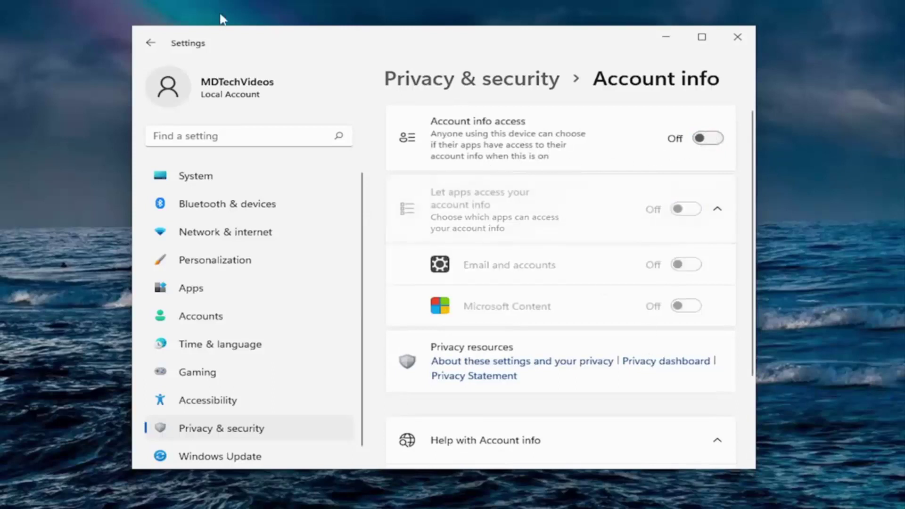
click(151, 43)
scroll(591, 260, down, 5)
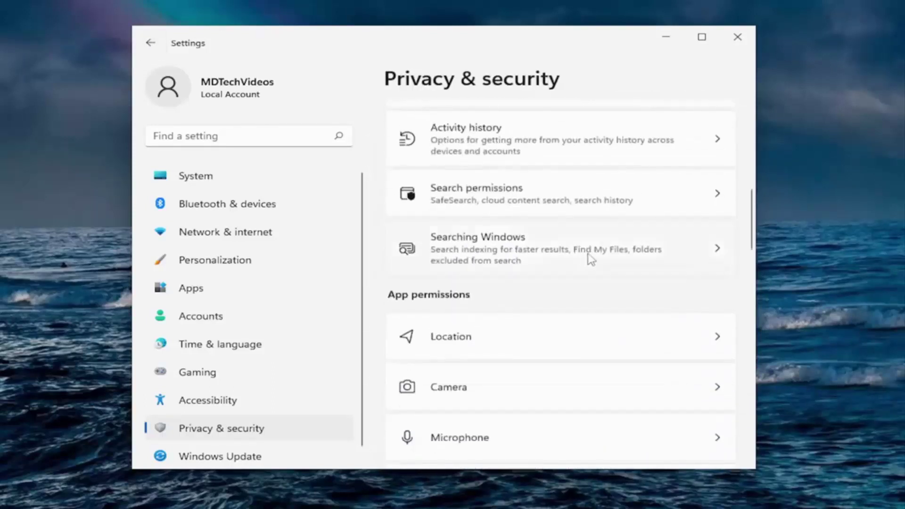
scroll(592, 260, down, 4)
scroll(581, 263, down, 2)
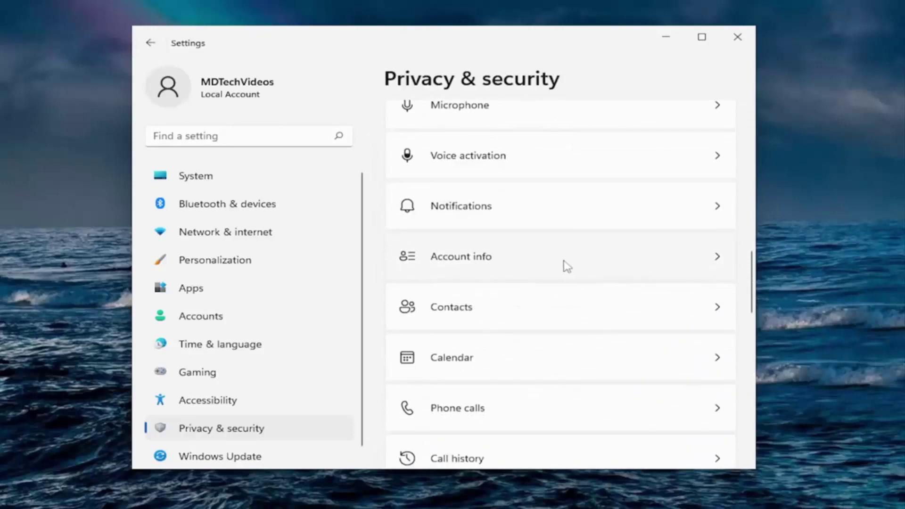
scroll(566, 266, down, 2)
scroll(566, 265, down, 1)
scroll(566, 265, down, 2)
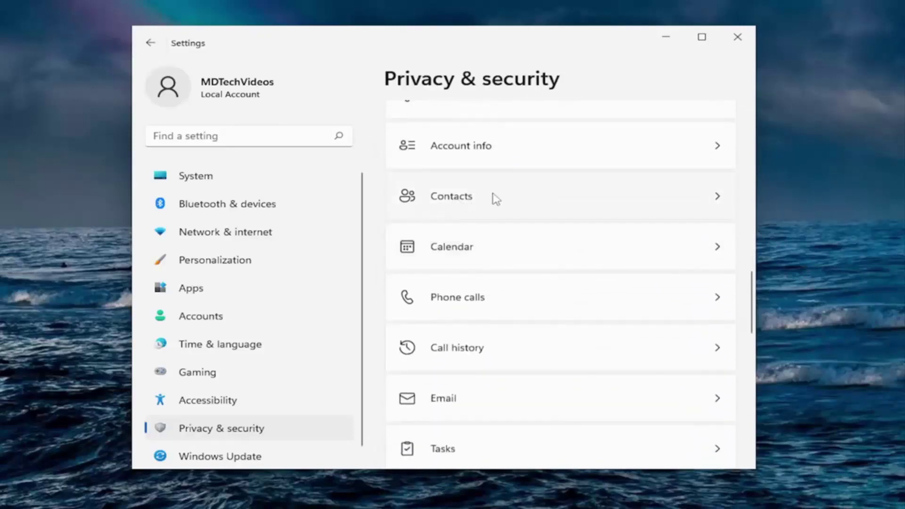
click(488, 198)
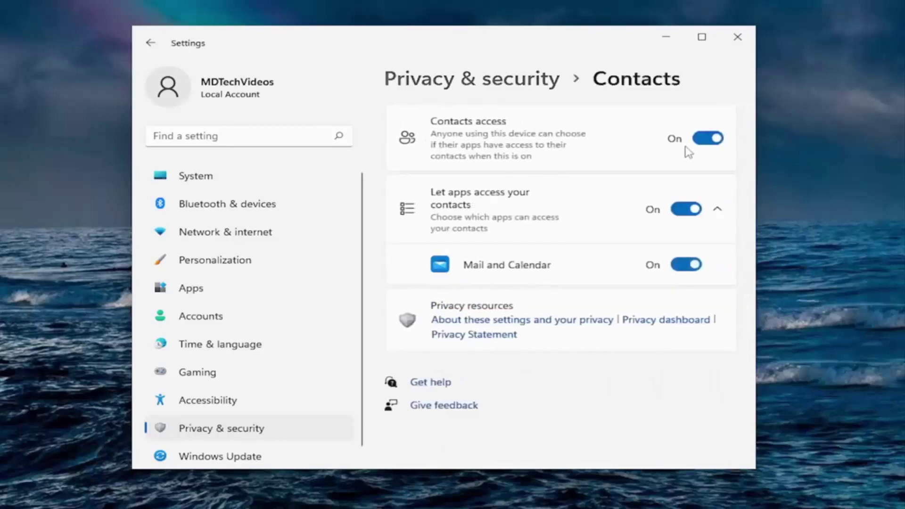
click(707, 139)
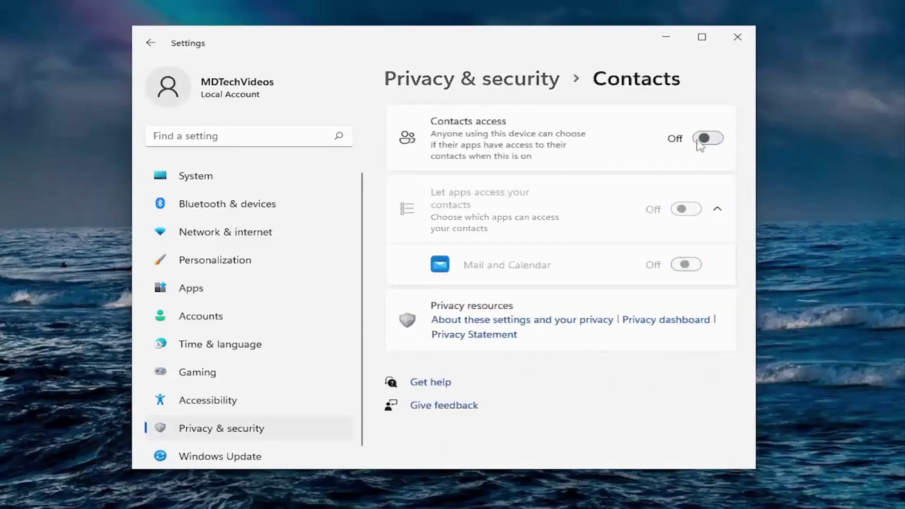
Switch off apps' access to the Calendar
click(150, 43)
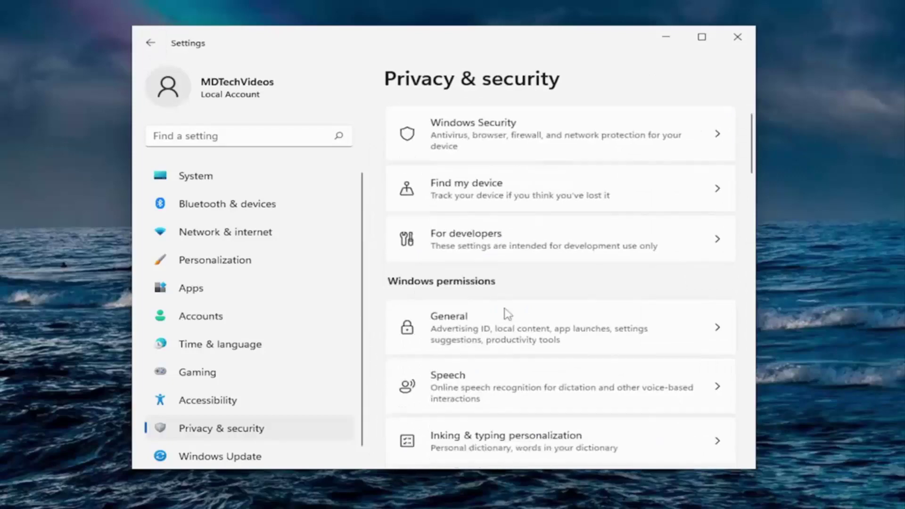
scroll(507, 314, down, 6)
scroll(495, 304, down, 5)
scroll(488, 301, down, 2)
scroll(485, 296, down, 2)
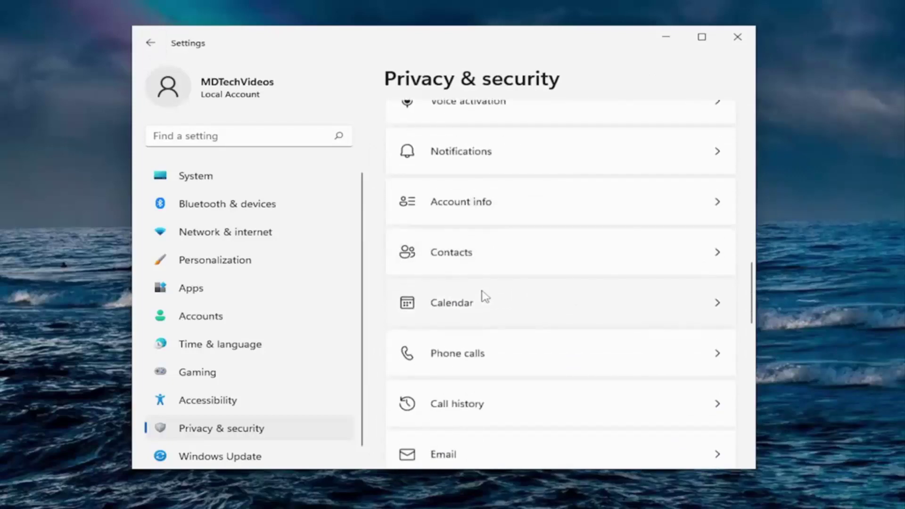
click(485, 297)
click(706, 138)
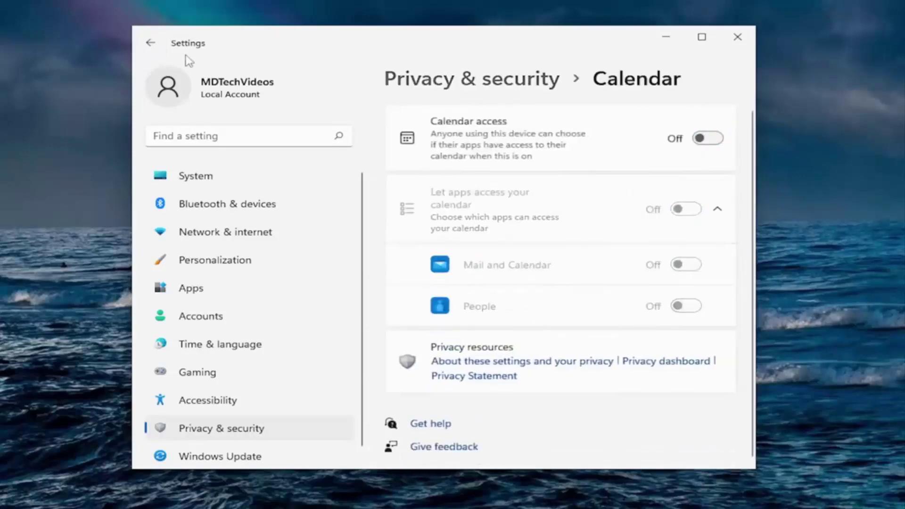
Switch off apps' access to Call history
click(150, 42)
scroll(552, 311, down, 3)
scroll(573, 328, down, 5)
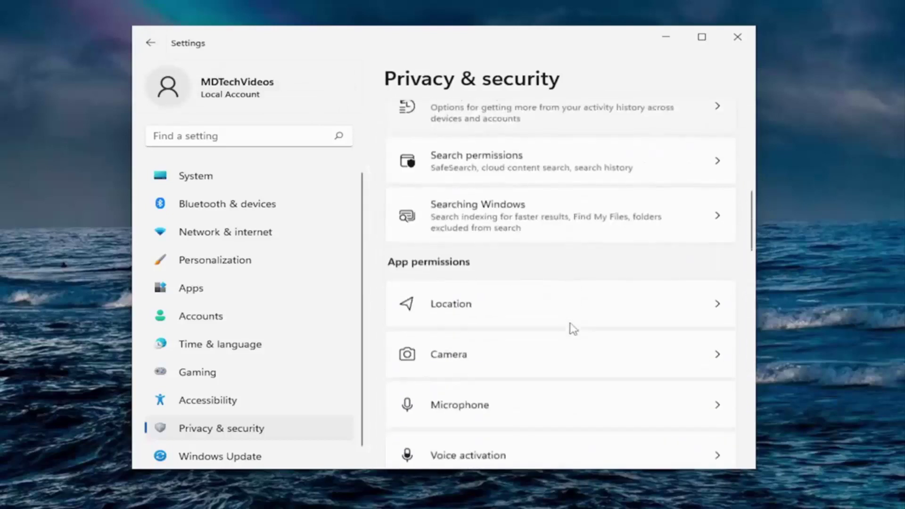
scroll(573, 329, down, 4)
scroll(566, 325, down, 4)
scroll(559, 322, down, 1)
scroll(496, 311, down, 2)
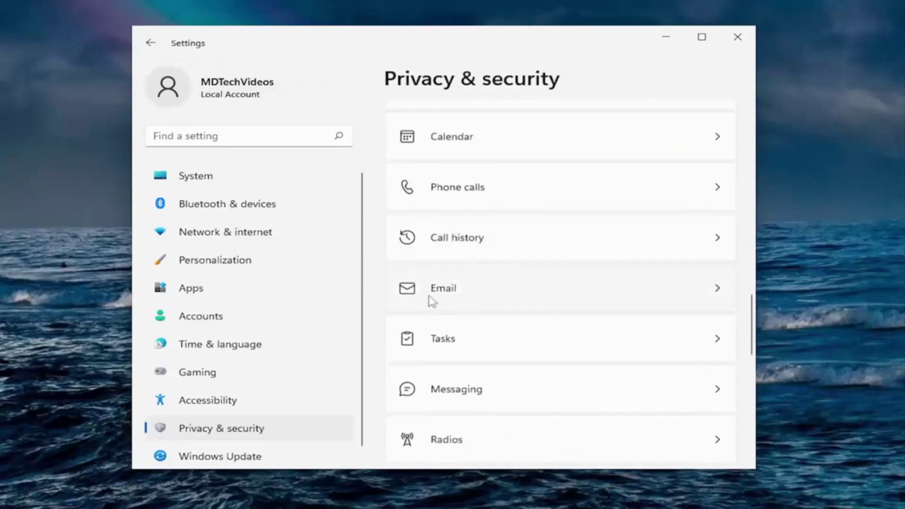
click(430, 240)
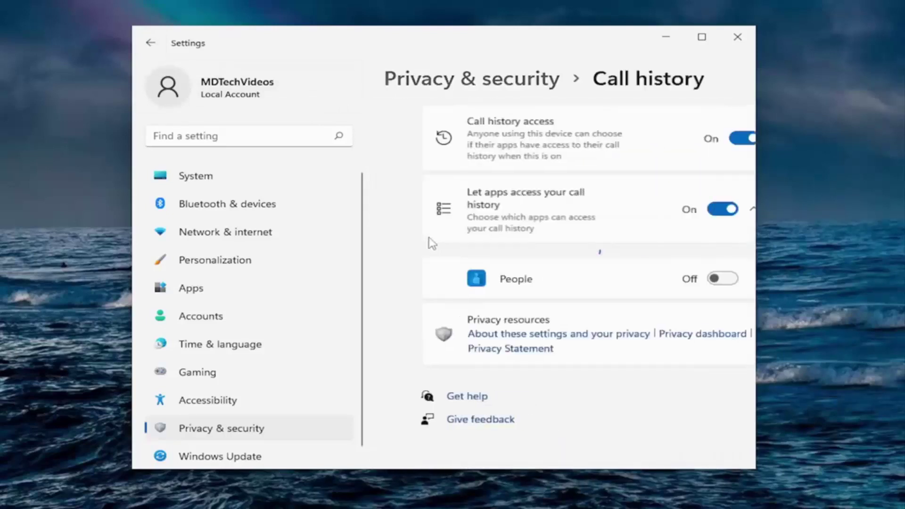
click(707, 137)
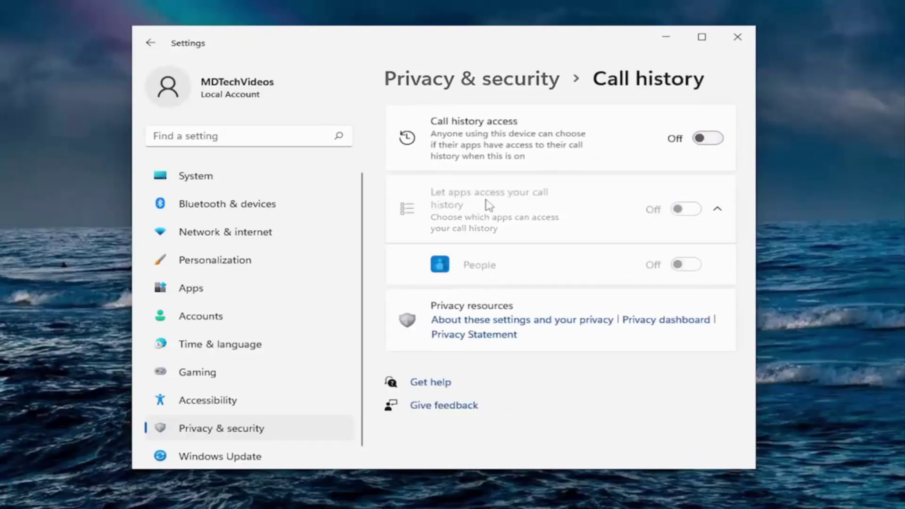
Return to the Privacy & security list and nudge the Settings window up and right
click(151, 43)
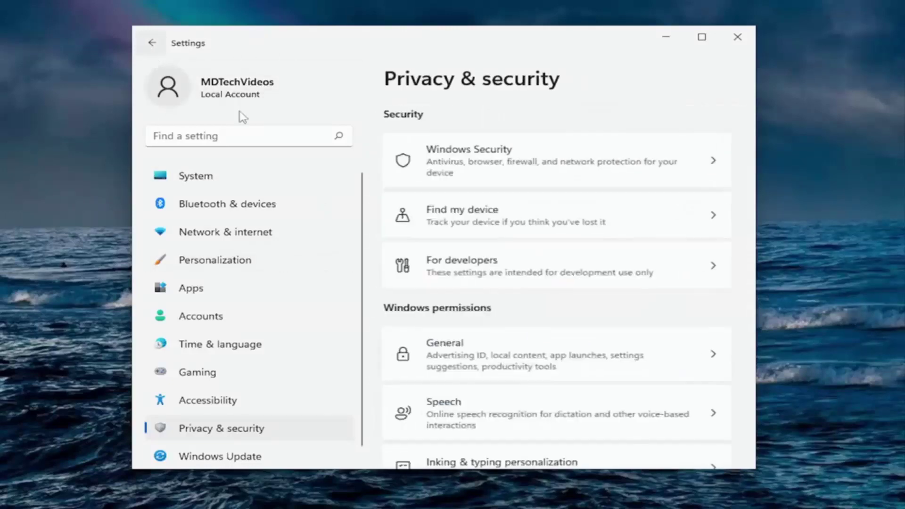
scroll(585, 294, down, 5)
scroll(585, 293, down, 5)
scroll(585, 293, down, 3)
scroll(585, 293, down, 2)
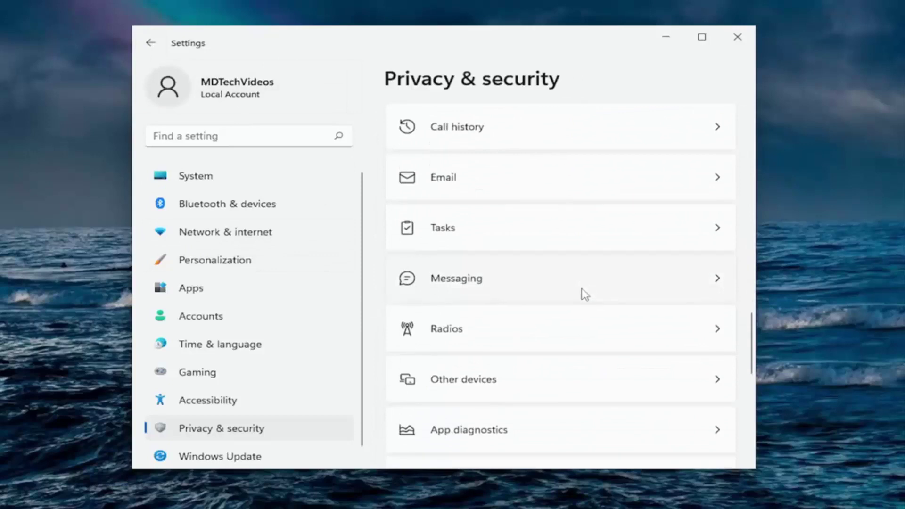
scroll(585, 294, down, 2)
scroll(585, 294, down, 2)
scroll(584, 293, down, 3)
scroll(586, 293, down, 2)
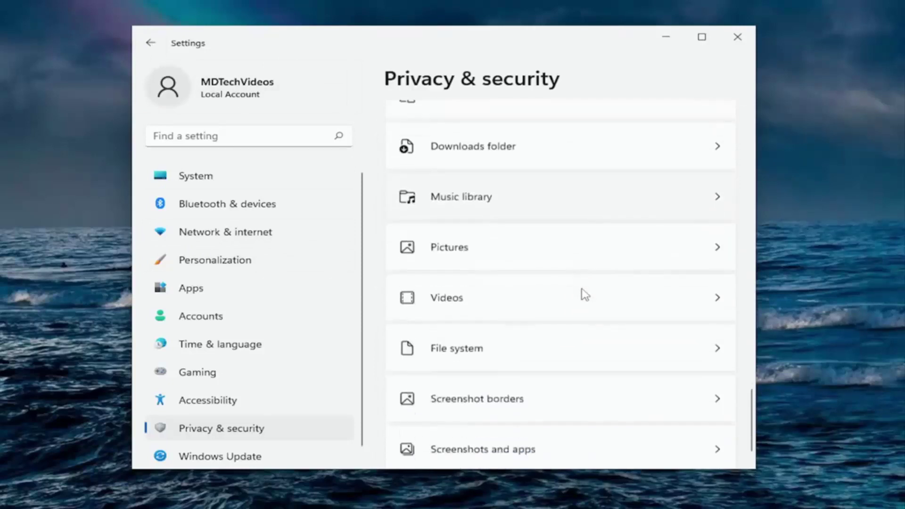
scroll(585, 293, down, 1)
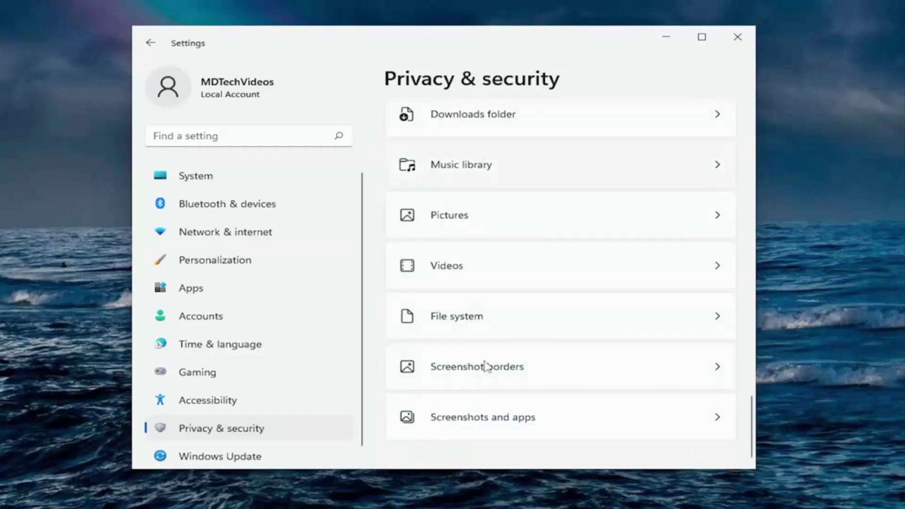
scroll(487, 353, up, 2)
scroll(486, 350, up, 1)
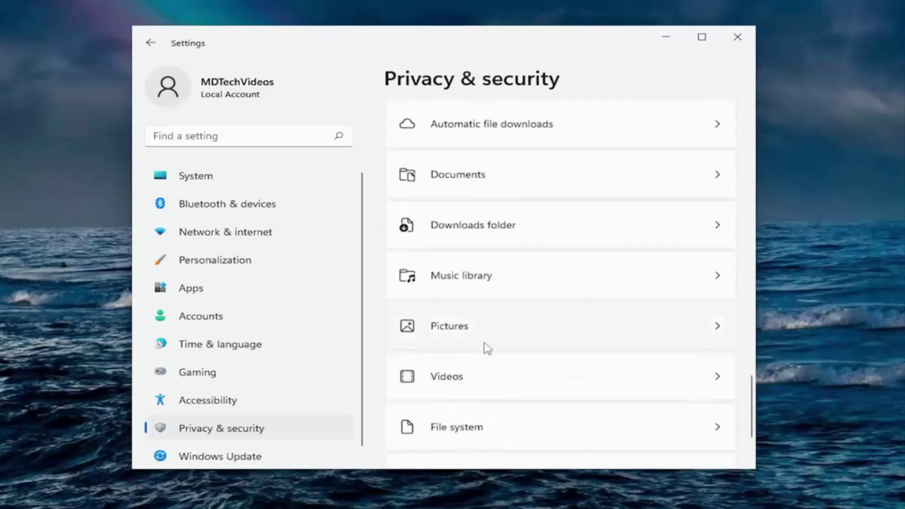
scroll(486, 347, up, 2)
scroll(488, 297, up, 1)
scroll(488, 298, up, 4)
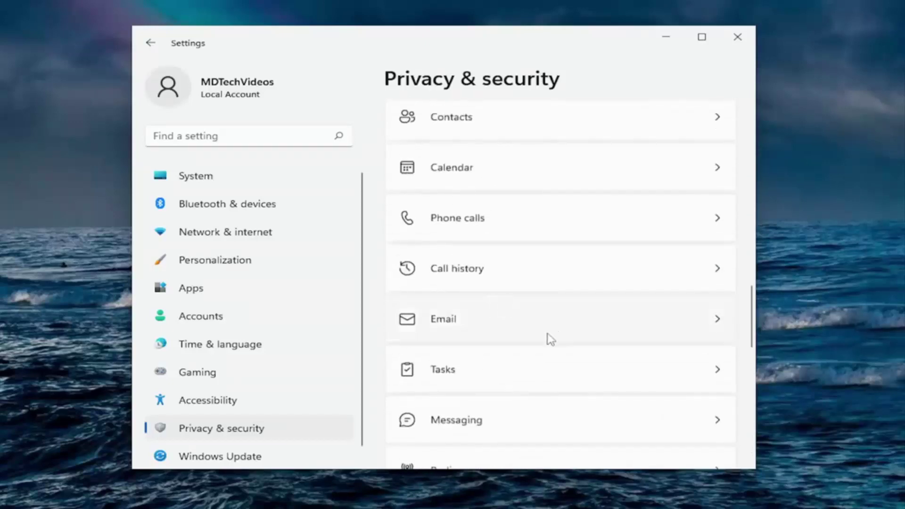
scroll(551, 340, up, 5)
scroll(453, 227, up, 2)
scroll(446, 297, up, 2)
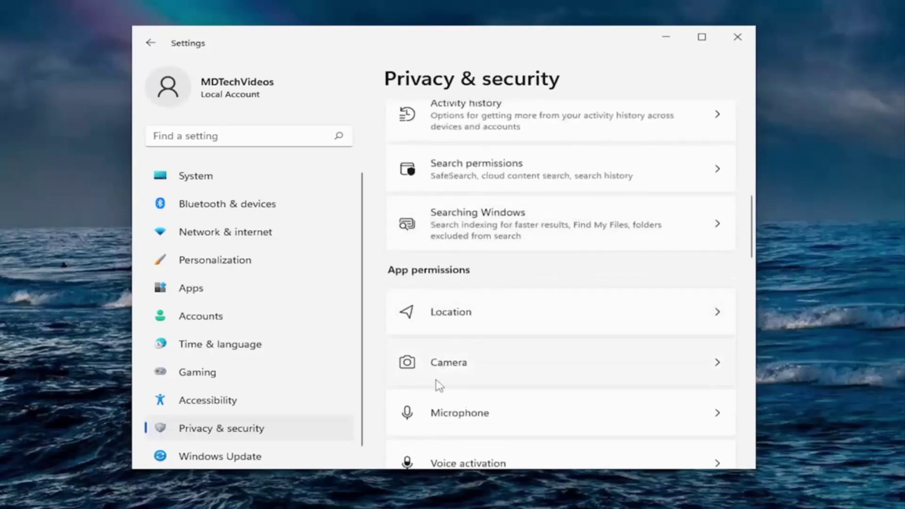
scroll(446, 386, up, 3)
scroll(449, 417, up, 1)
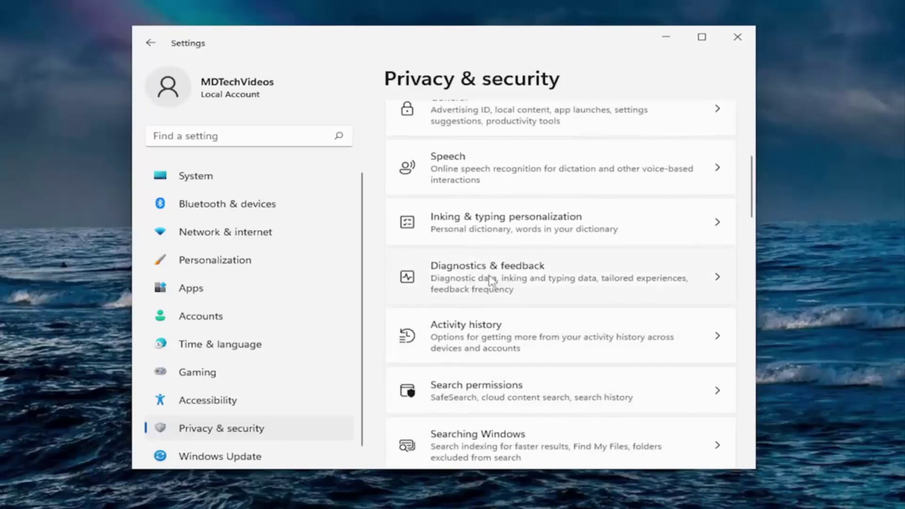
scroll(490, 281, up, 3)
scroll(490, 297, up, 2)
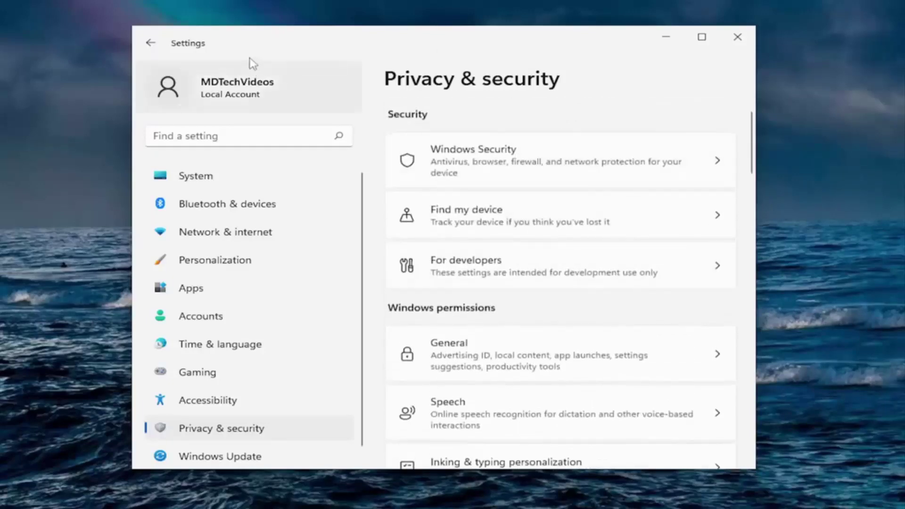
drag(283, 49, 295, 30)
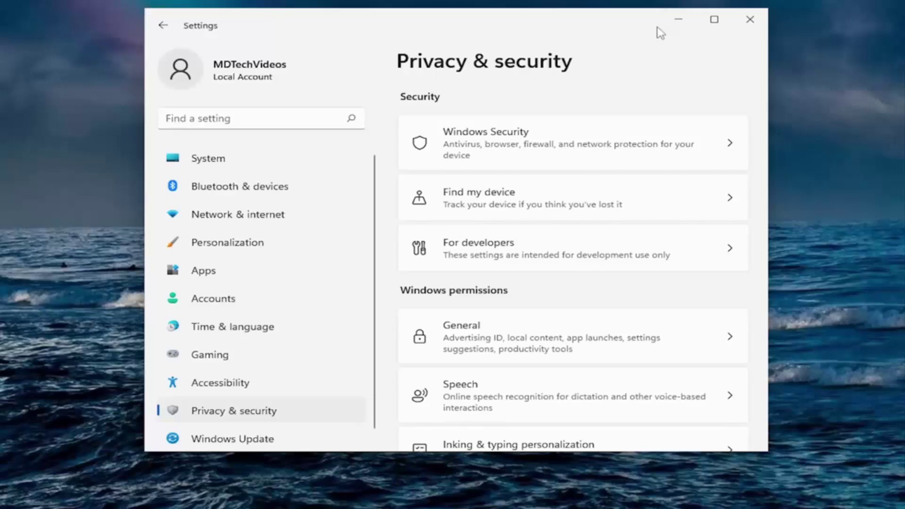
click(754, 20)
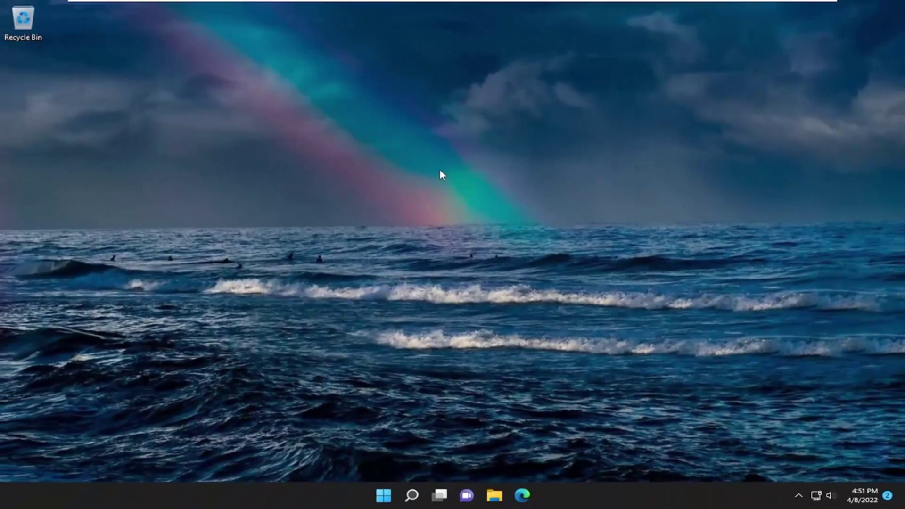